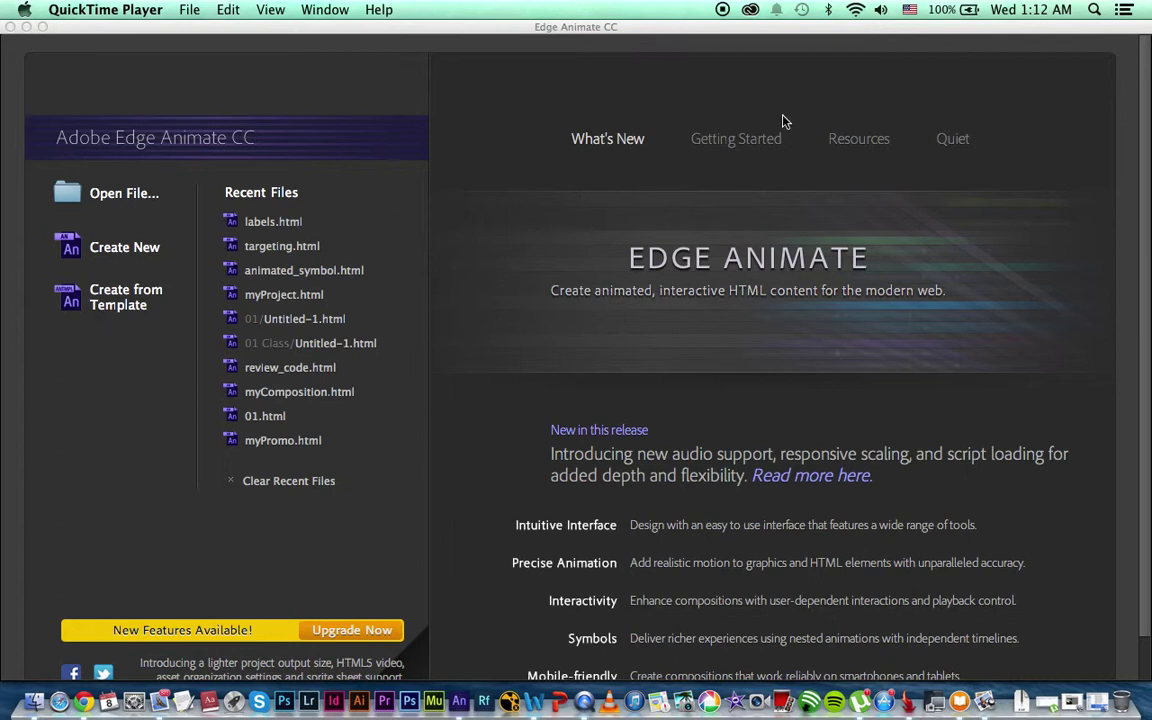
Create a new blank Untitled-1 composition with a 550 × 400 px stage
left_click(97, 253)
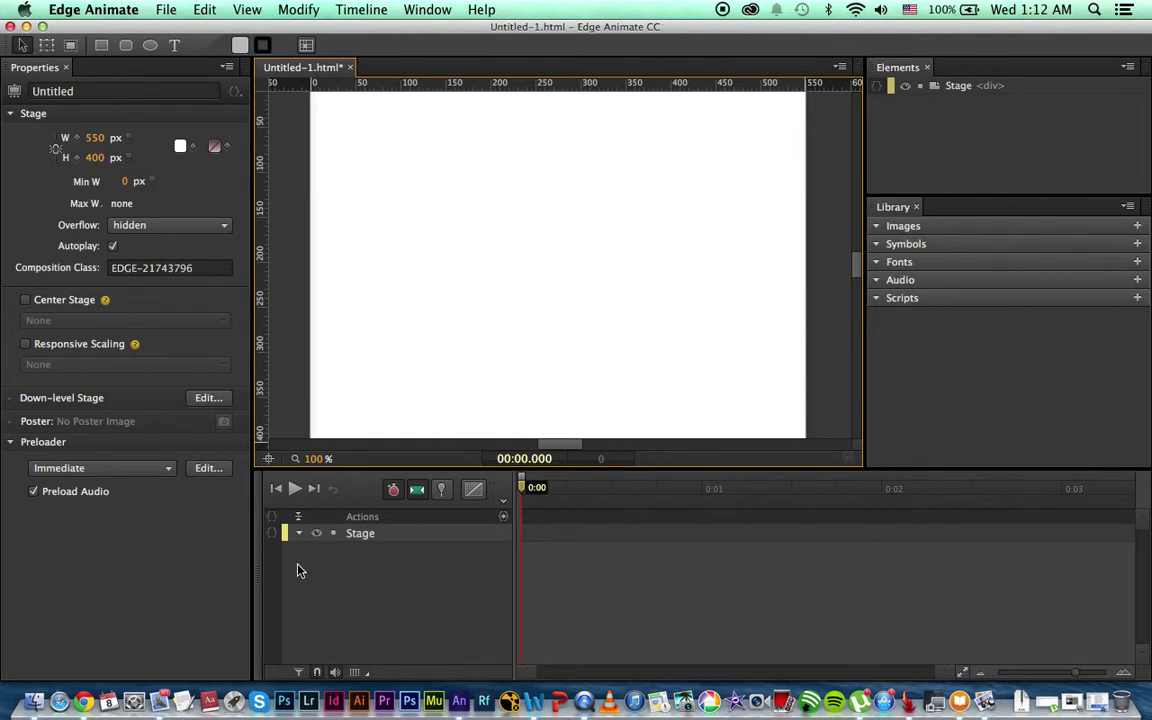
Draw a grey rectangle near the stage's top-left with the Rectangle tool
left_click(101, 46)
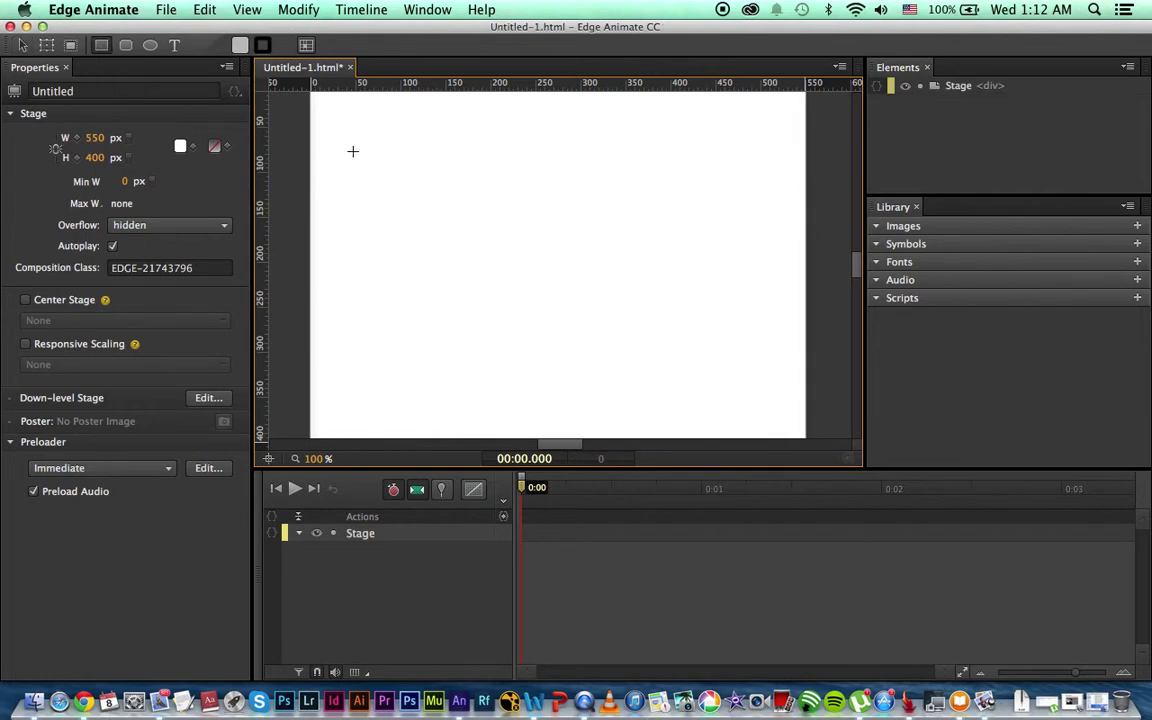
mouse_move(352, 151)
left_mouse_down()
mouse_move(447, 231)
mouse_move(563, 283)
mouse_move(605, 286)
left_mouse_up()
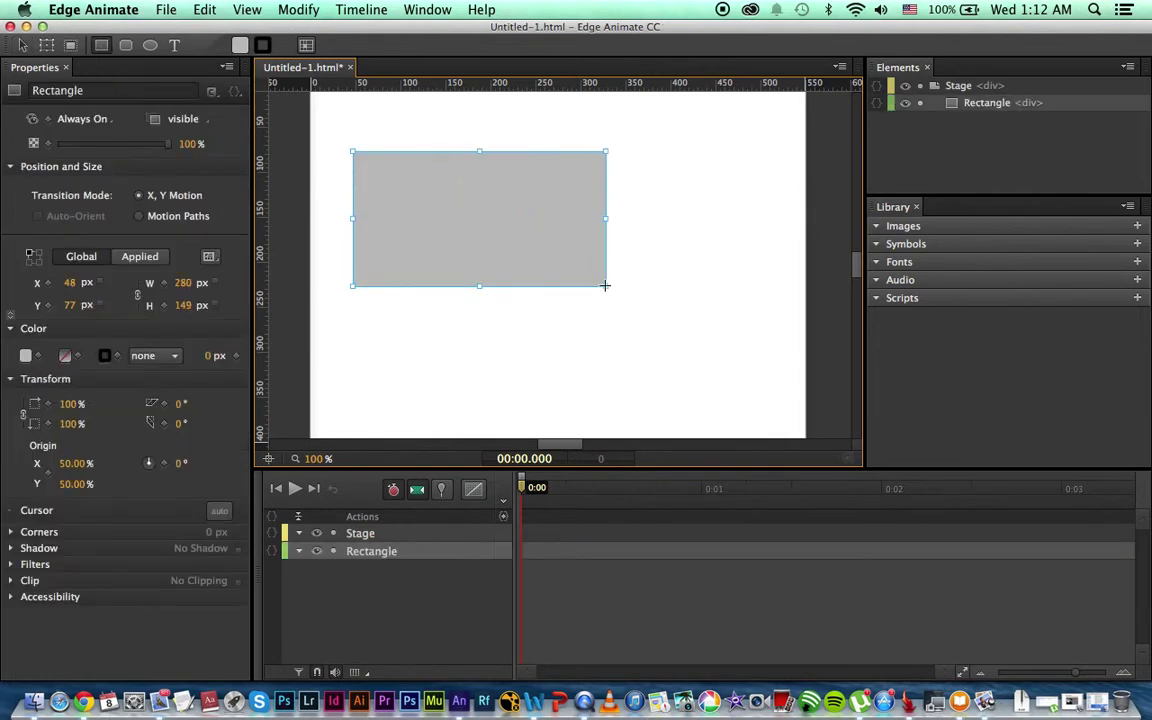
key("v")
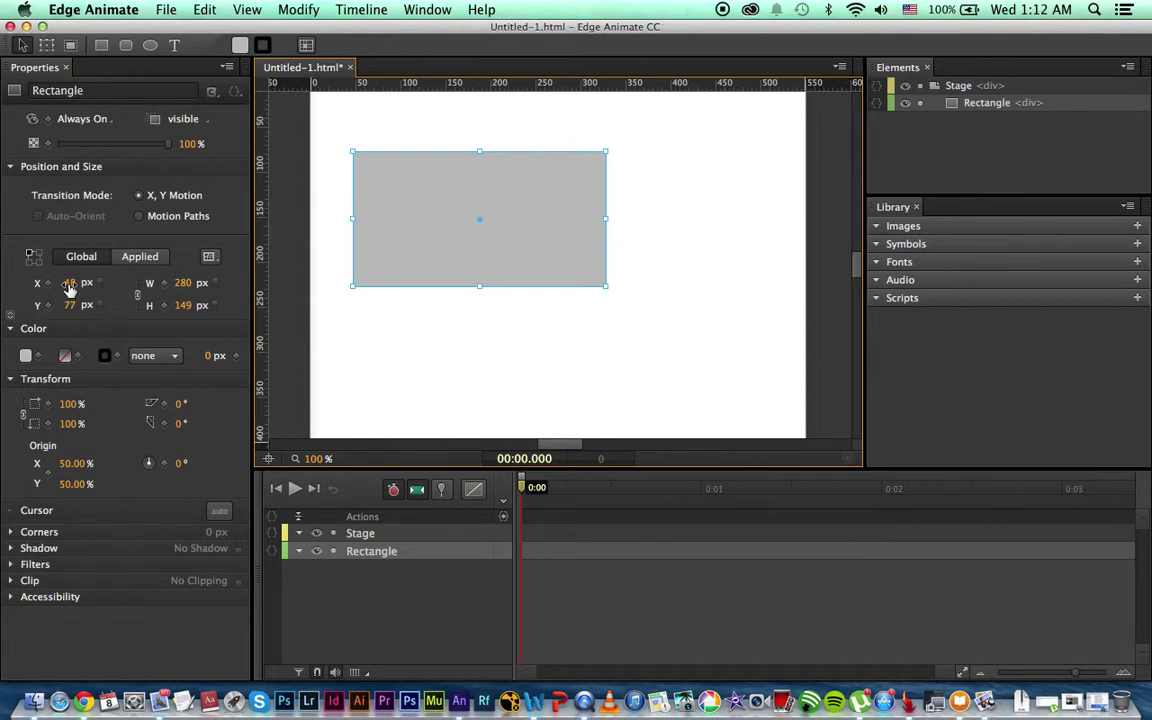
Reposition the 280 × 149 px rectangle to X 111, Y 80 on the stage
mouse_move(68, 285)
left_mouse_down()
mouse_move(130, 306)
mouse_move(74, 306)
left_mouse_up()
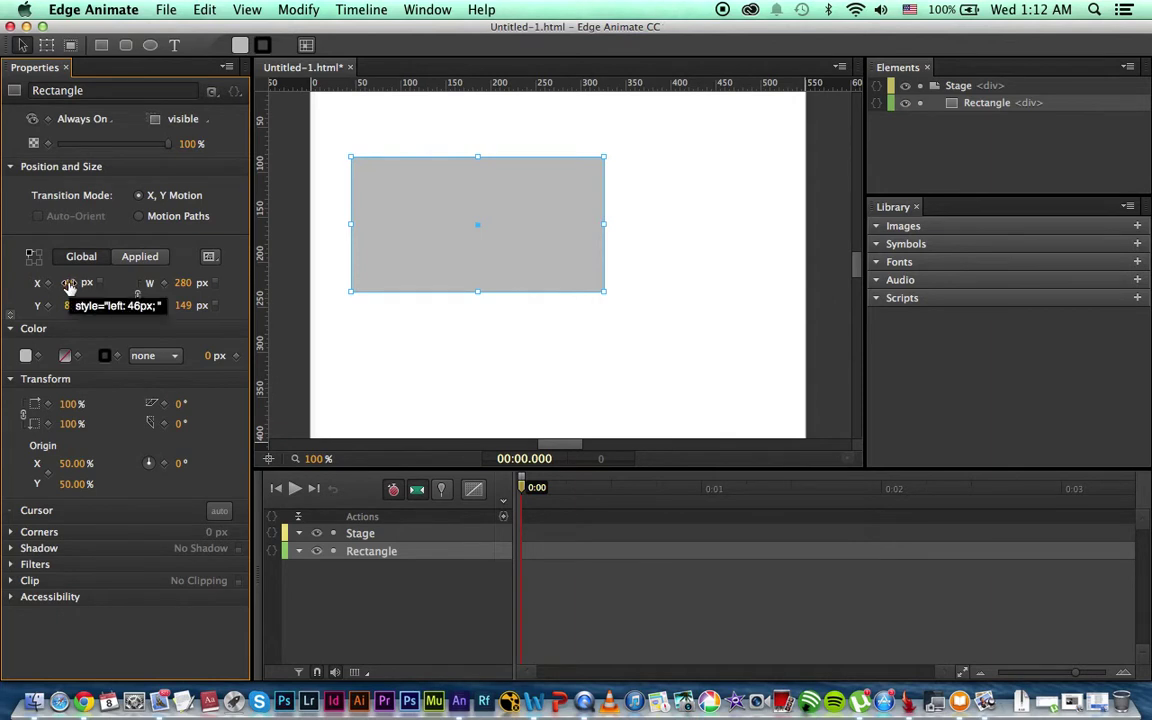
left_click_drag(68, 285, 40, 284)
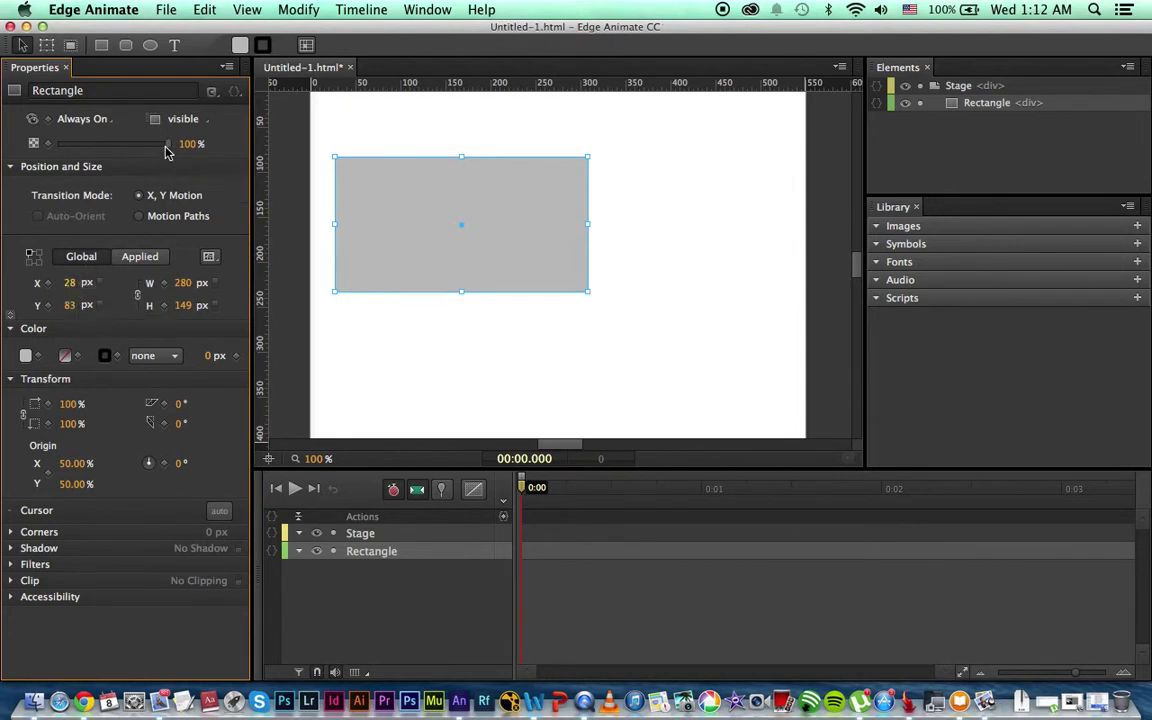
left_click_drag(152, 141, 309, 185)
left_click_drag(391, 180, 455, 184)
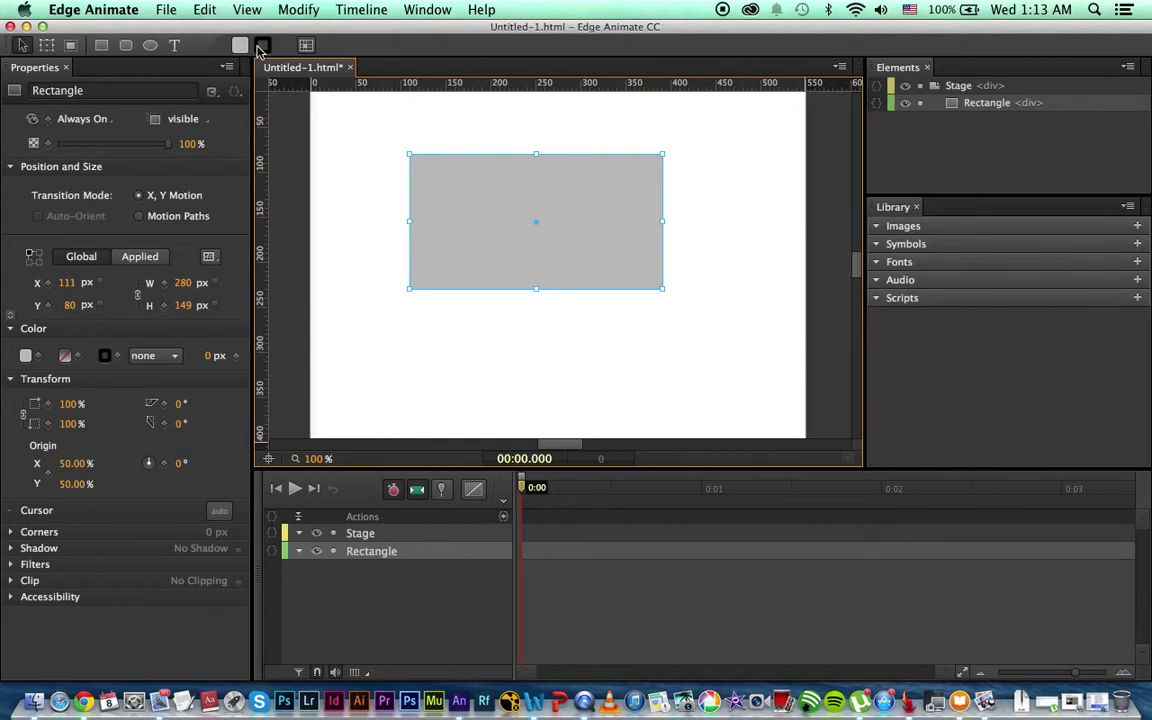
left_click(27, 357)
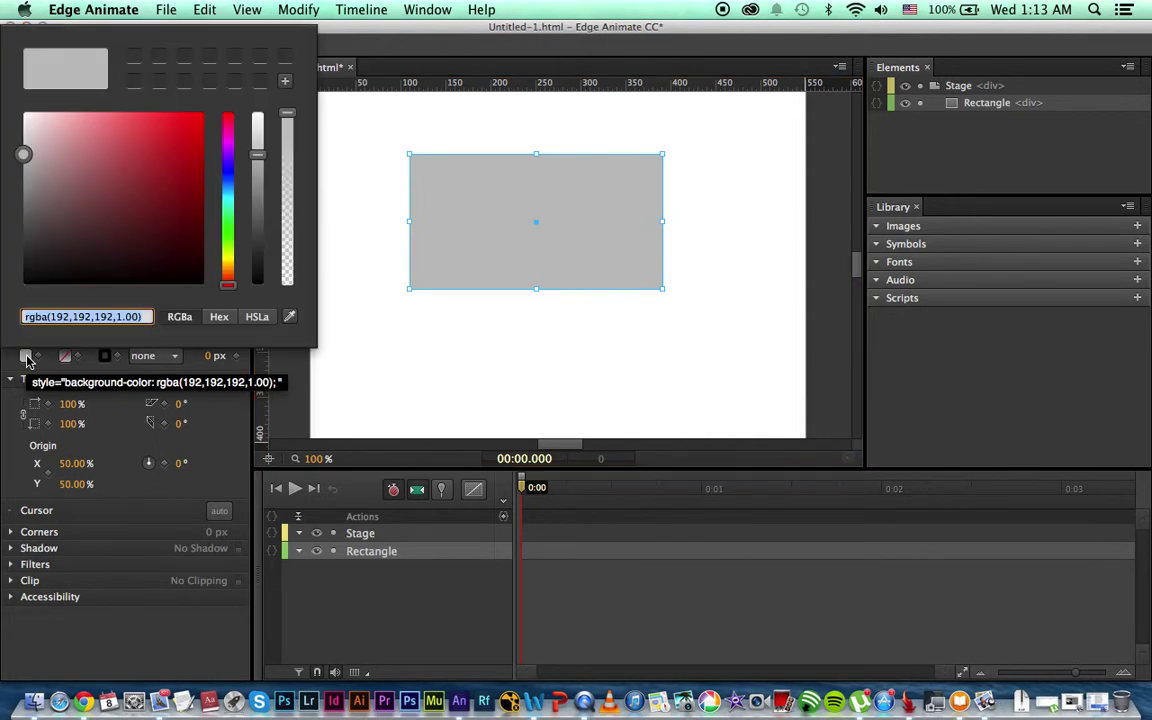
Set the rectangle's fill to light blue and its border colour to near-black
left_click(226, 180)
left_click_drag(145, 128, 111, 112)
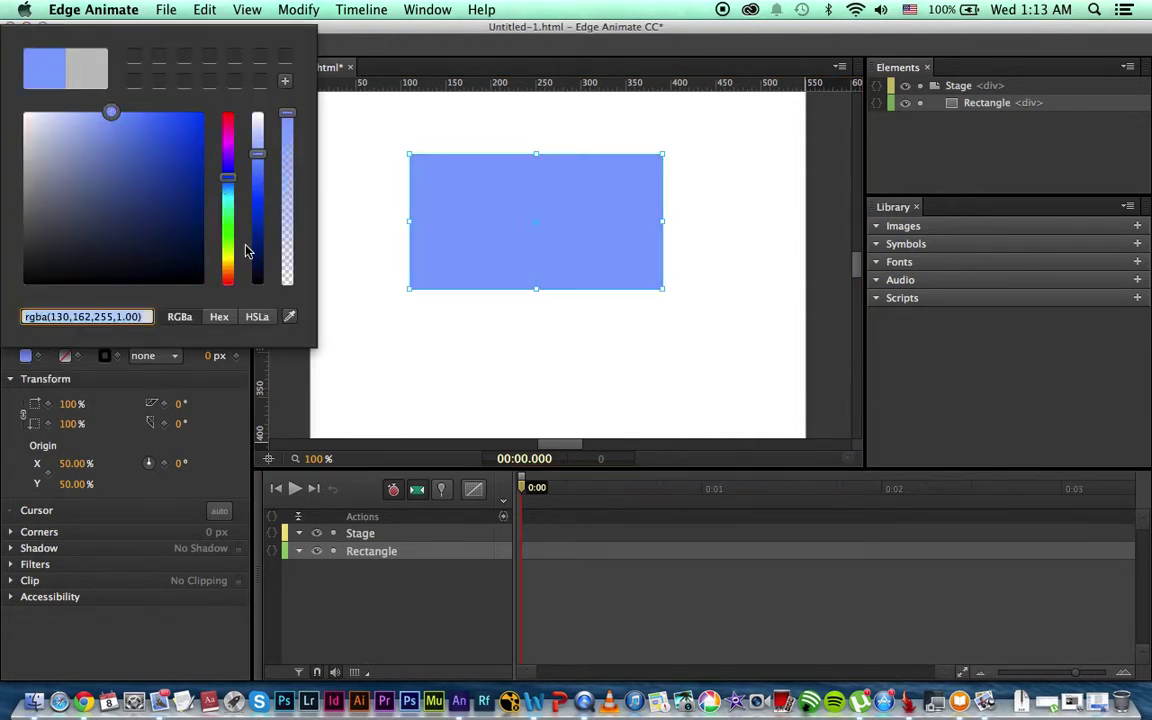
left_click(27, 355)
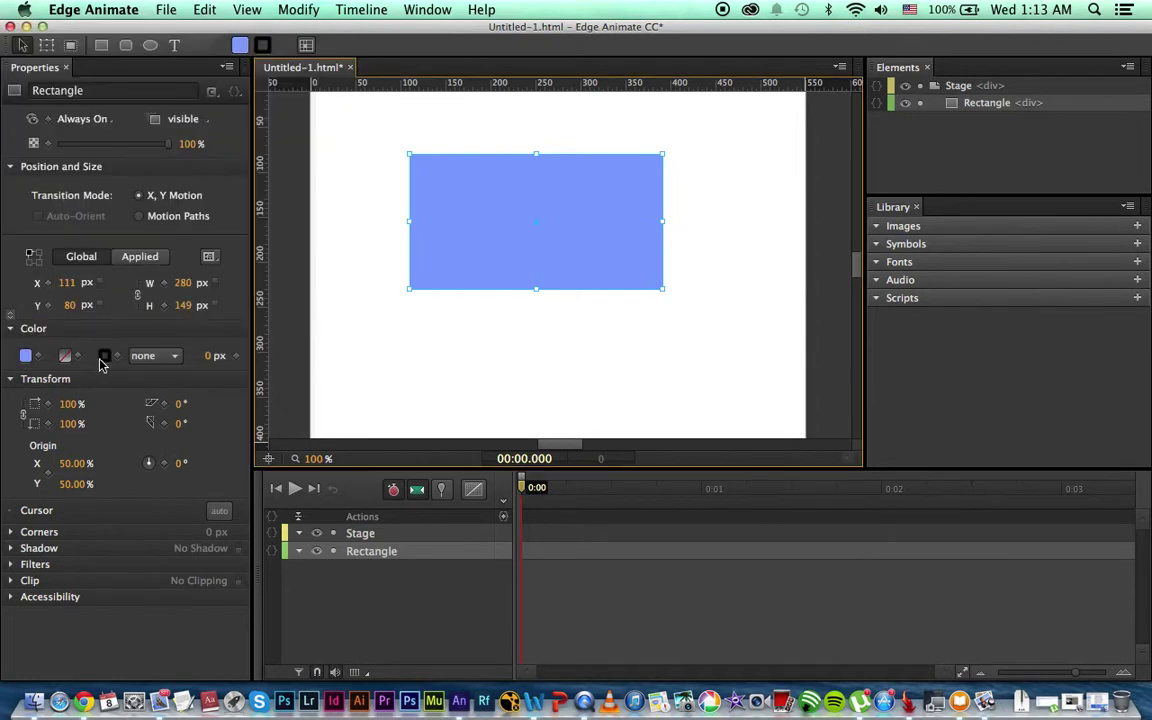
left_click(103, 358)
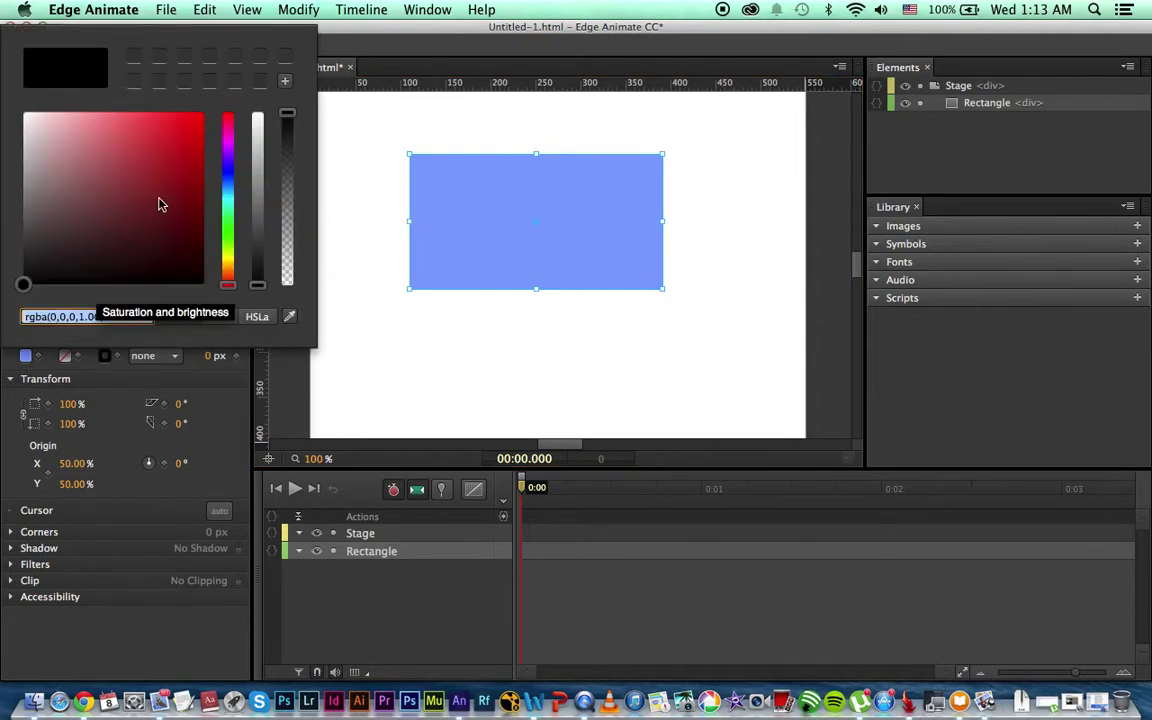
left_click_drag(70, 254, 20, 285)
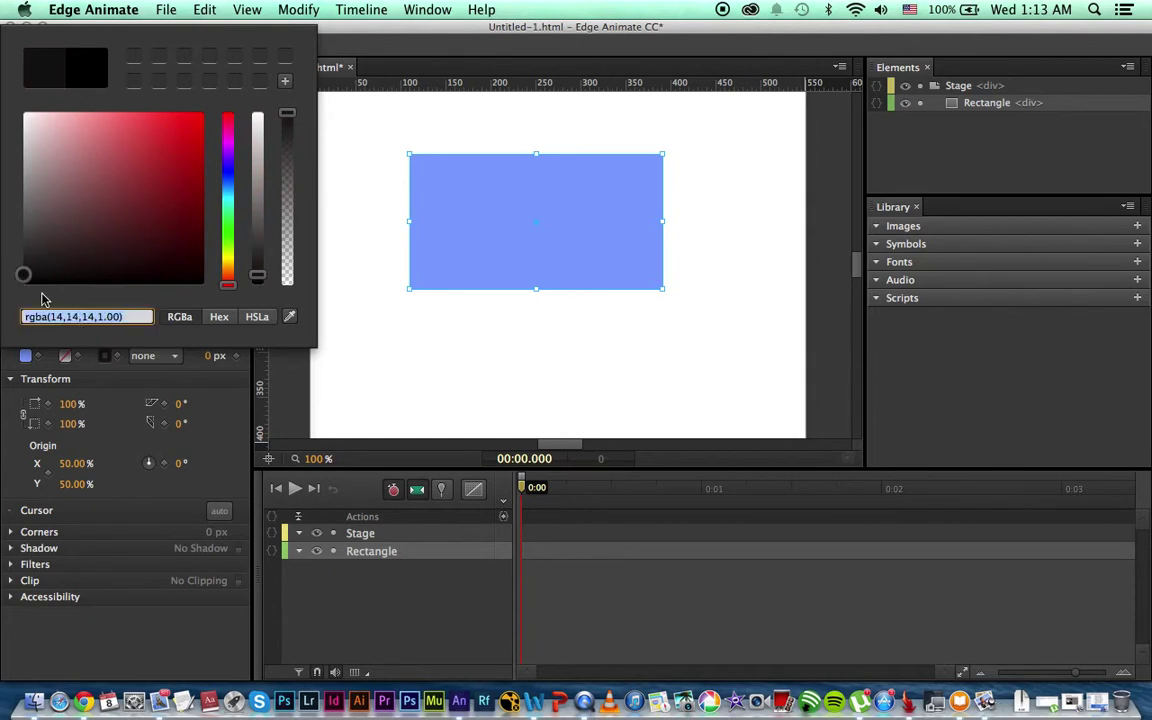
left_click(105, 357)
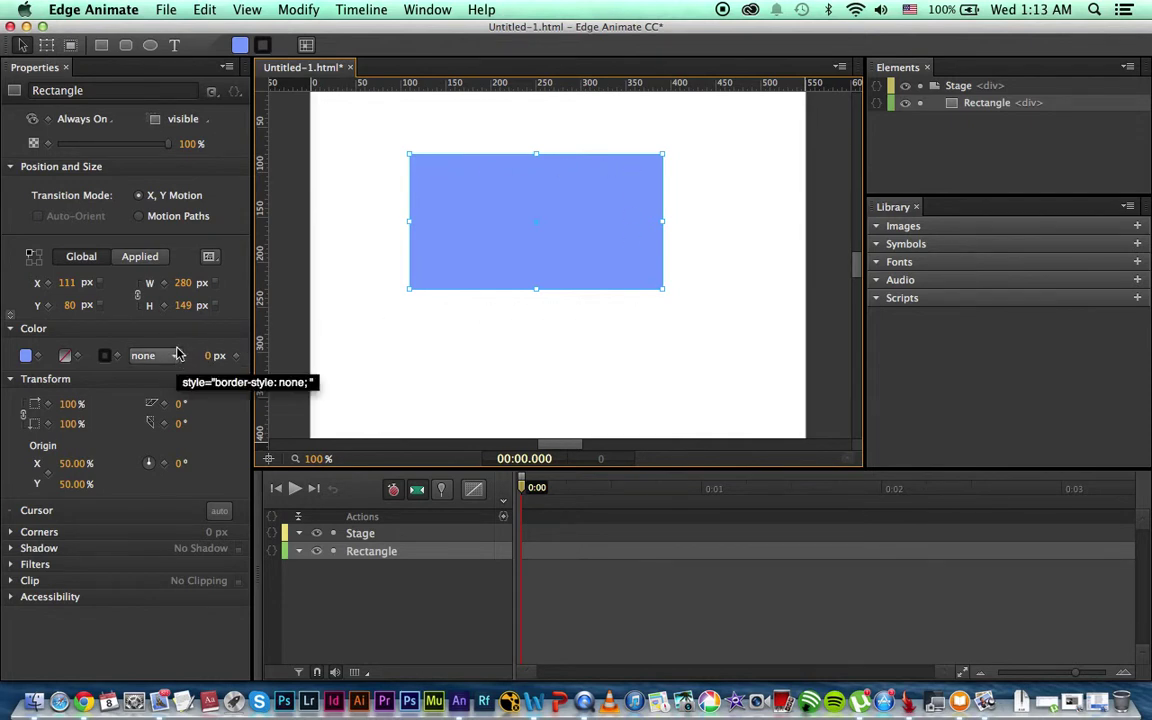
Make the rectangle's border solid and 18 px wide
left_click(173, 357)
left_click(162, 391)
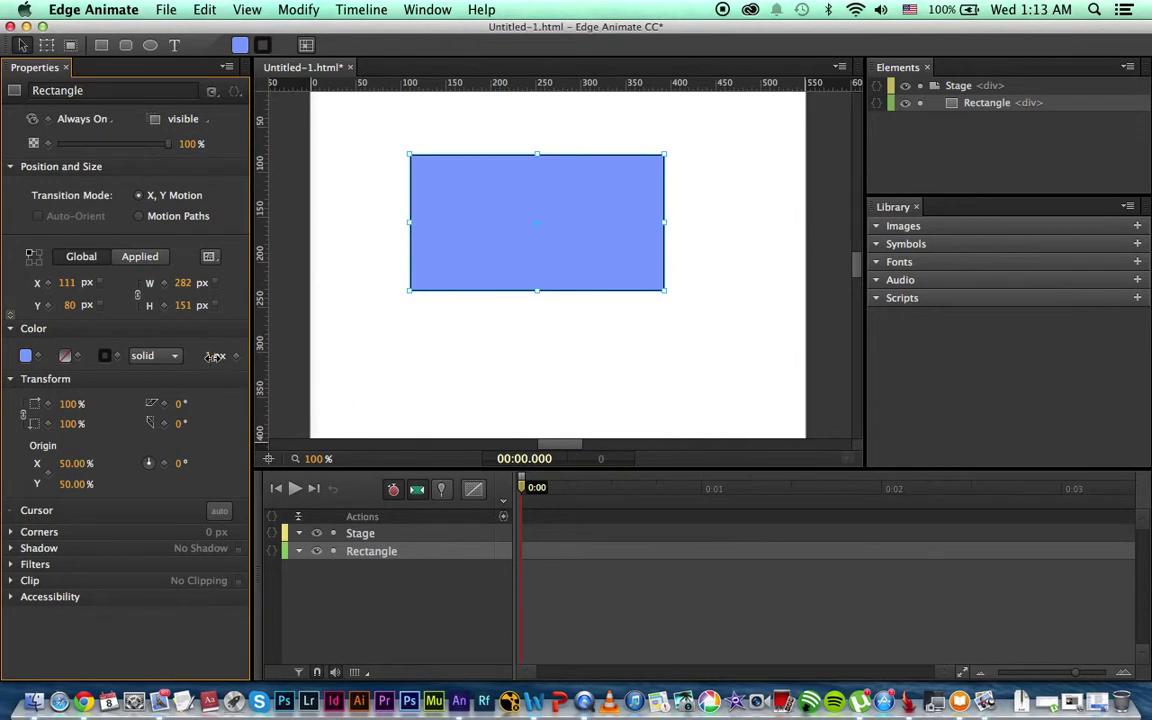
mouse_move(214, 356)
left_mouse_down()
mouse_move(237, 356)
mouse_move(225, 359)
left_mouse_up()
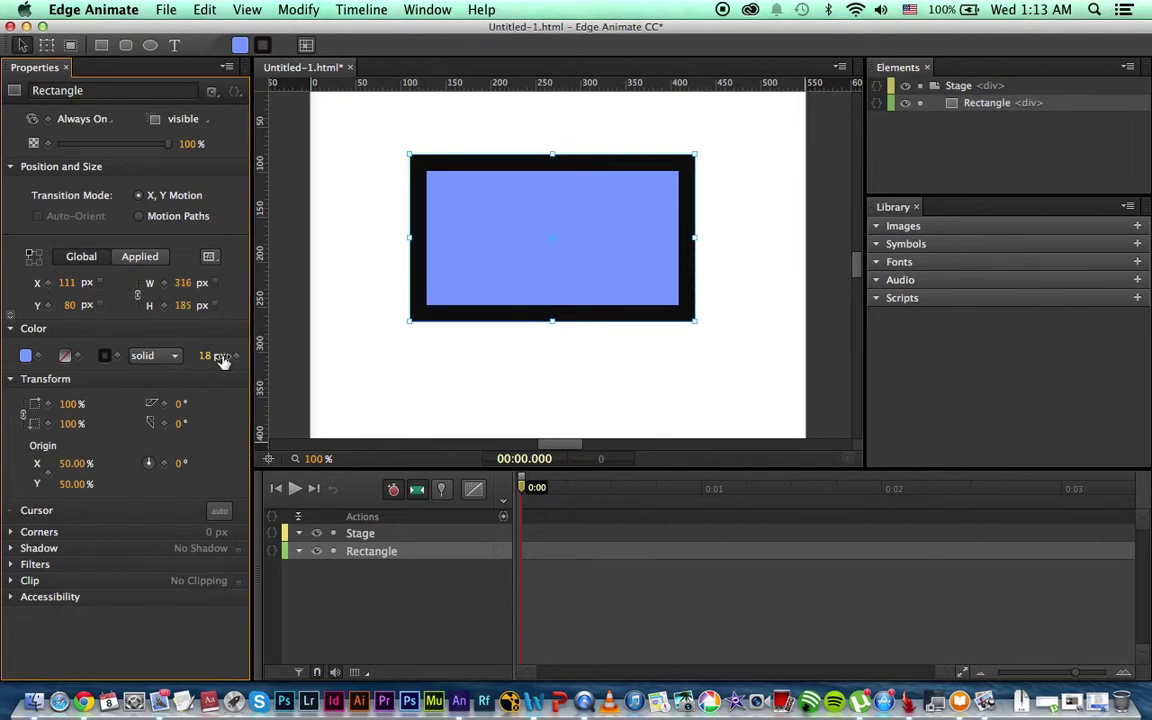
left_click(48, 46)
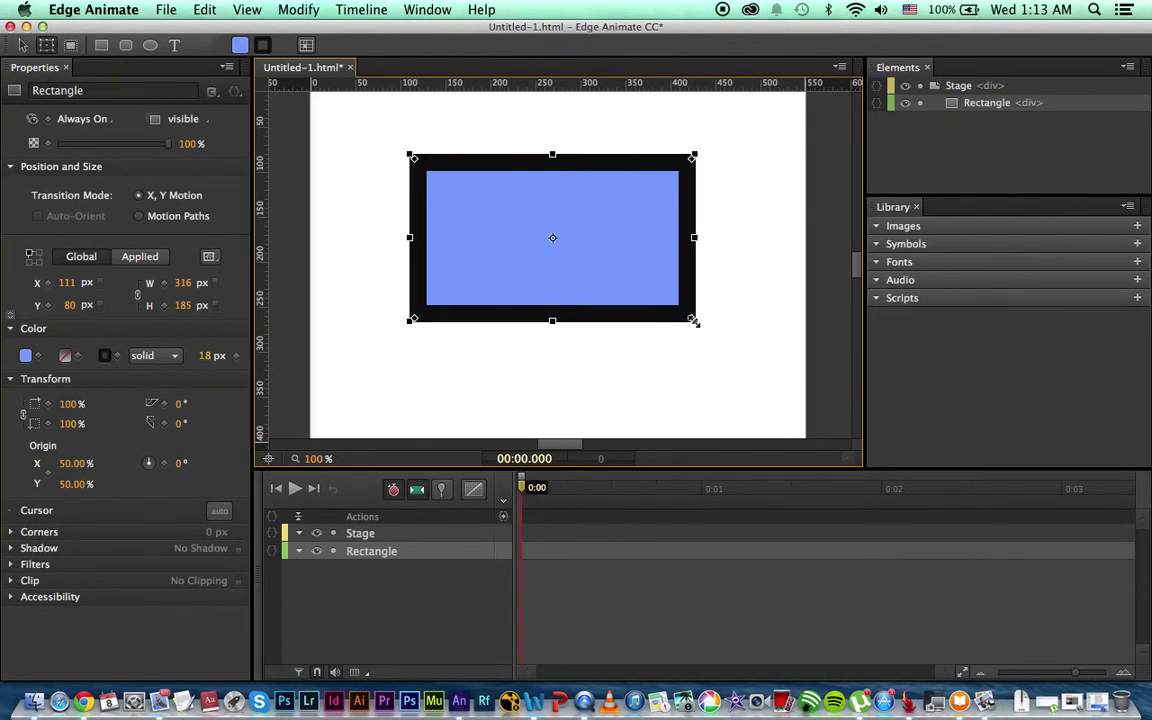
Scale the rectangle to 111% × 119% and rotate it 2° about its centre
mouse_move(694, 320)
left_mouse_down()
mouse_move(743, 368)
mouse_move(709, 335)
left_mouse_up()
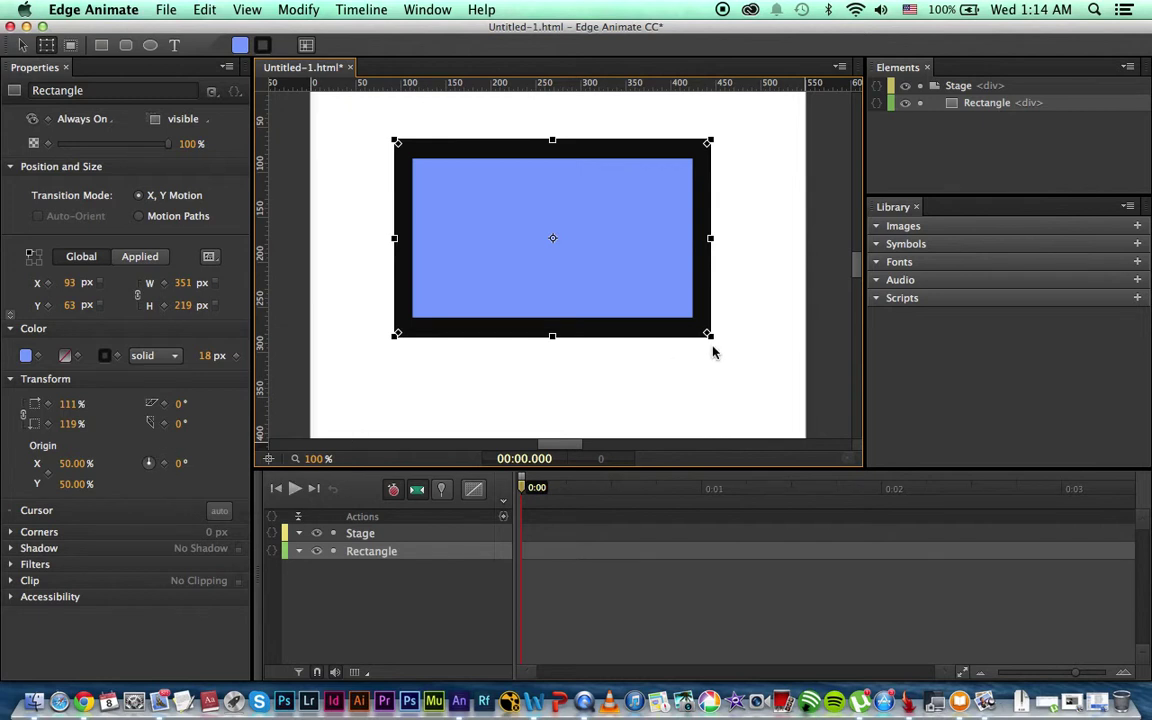
left_click_drag(717, 355, 703, 377)
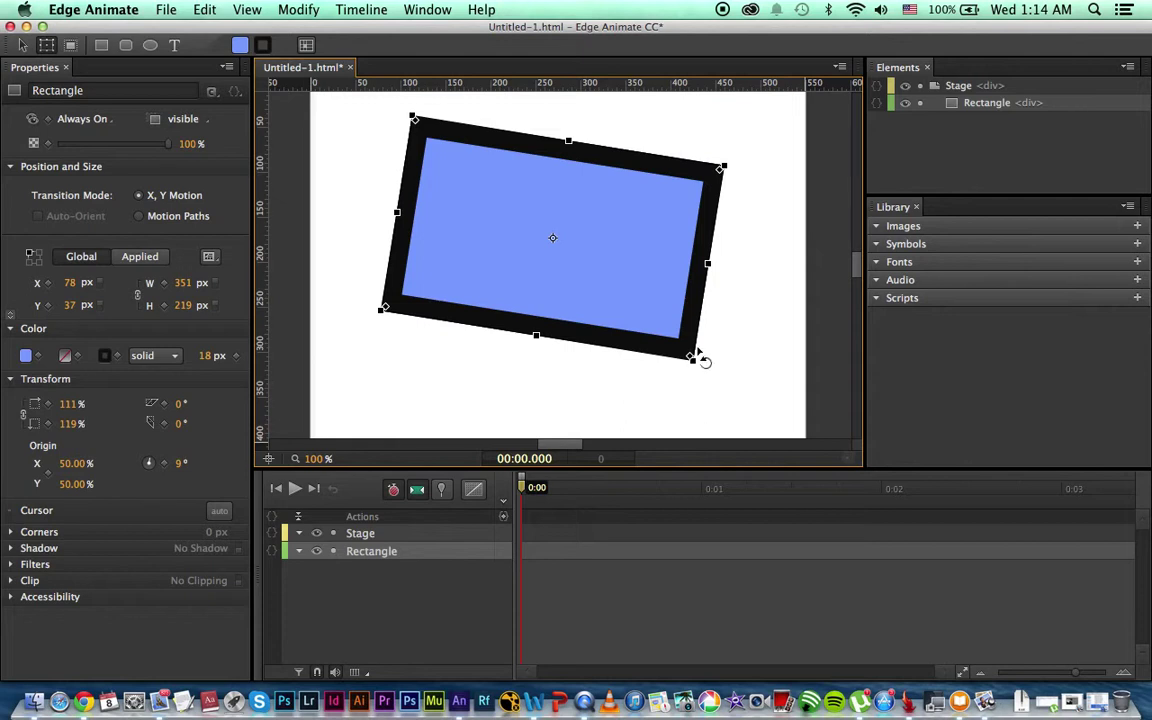
left_click_drag(700, 375, 711, 348)
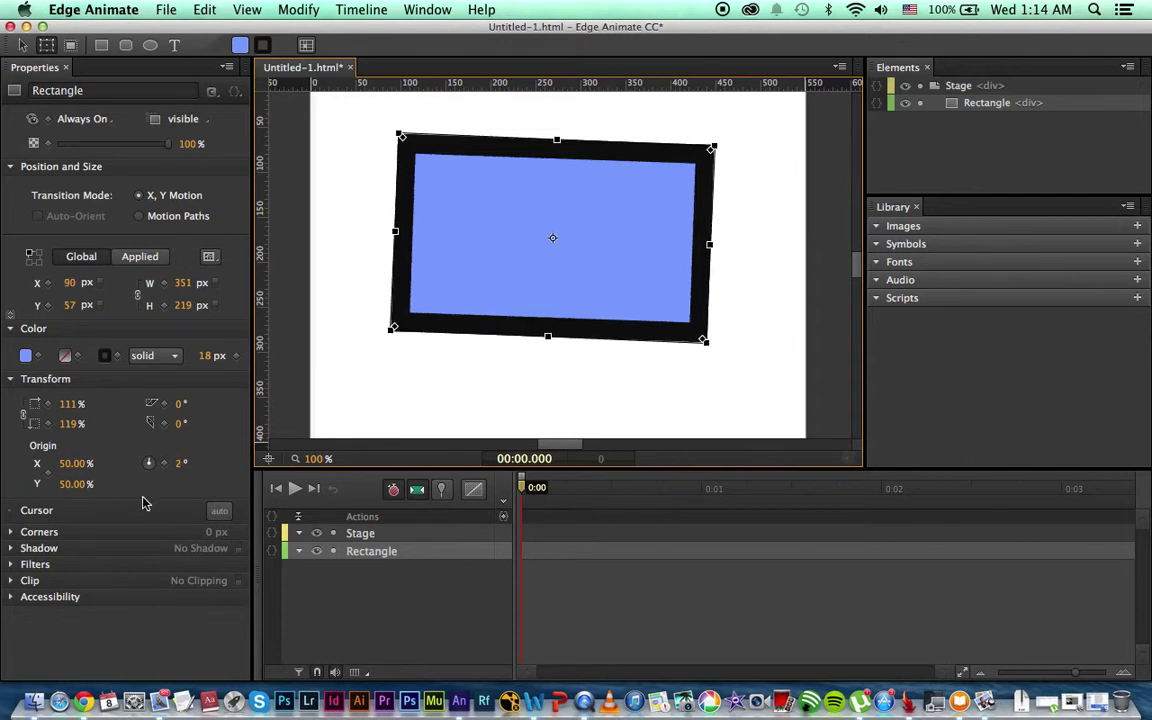
left_click(12, 532)
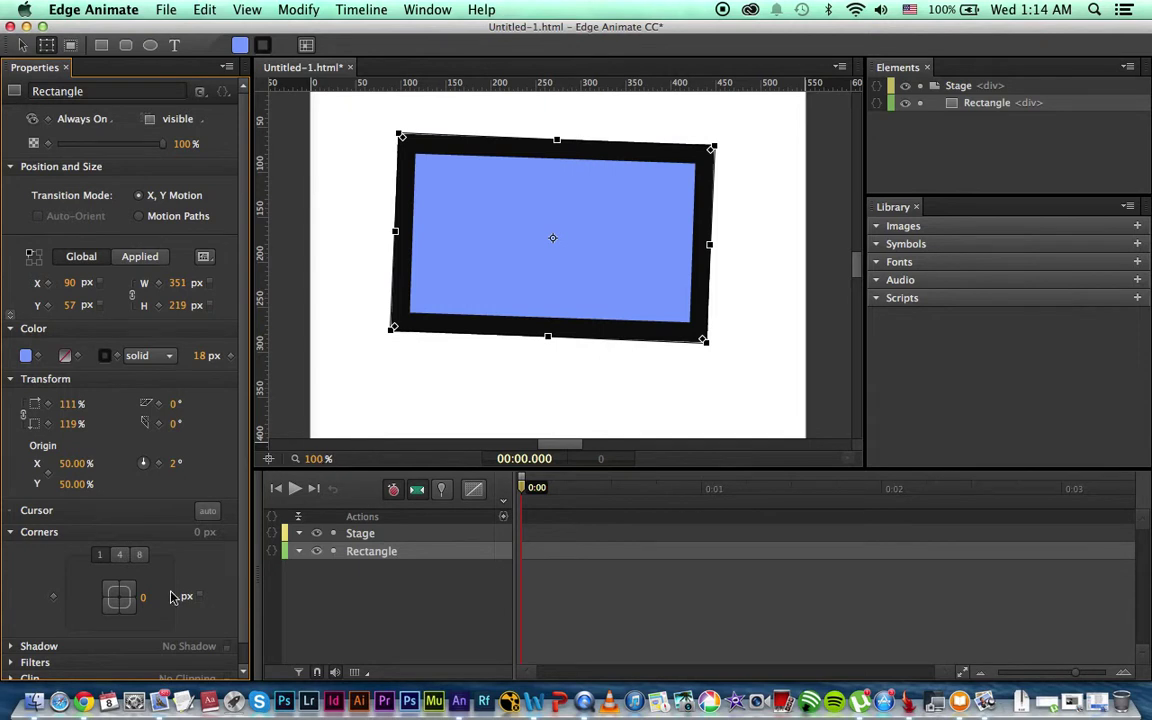
Give only the rectangle's top-left corner a 46 px radius, keeping the others square
left_click_drag(143, 601, 170, 596)
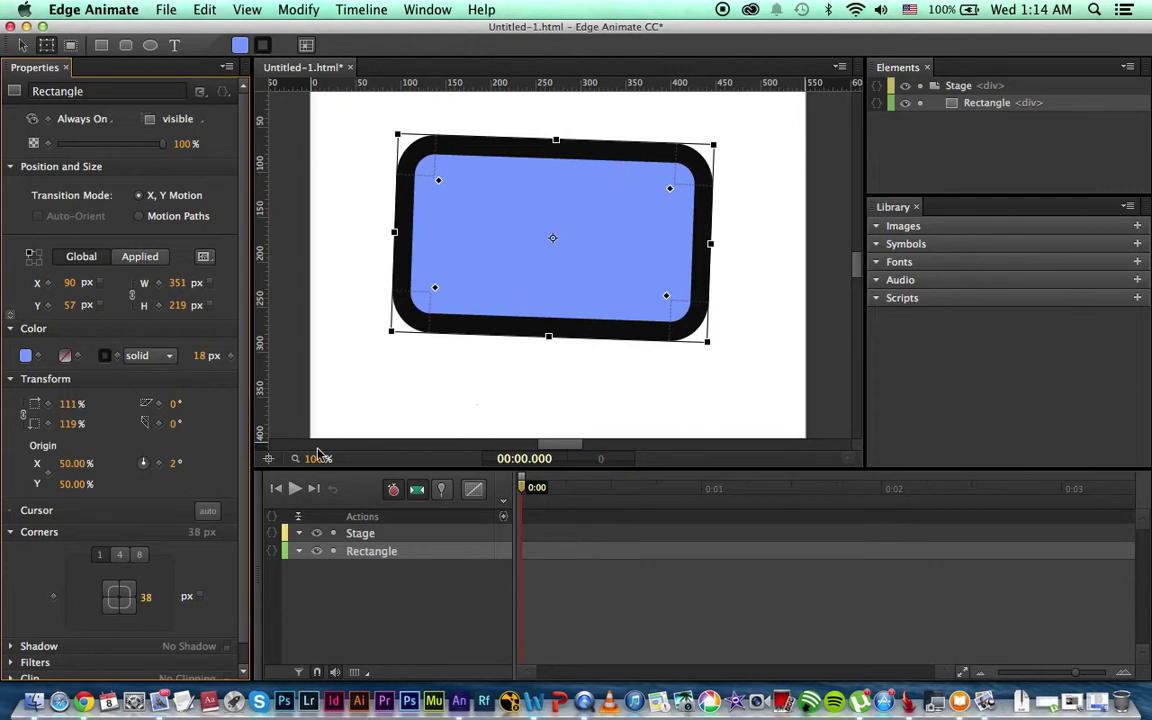
left_click_drag(148, 600, 70, 600)
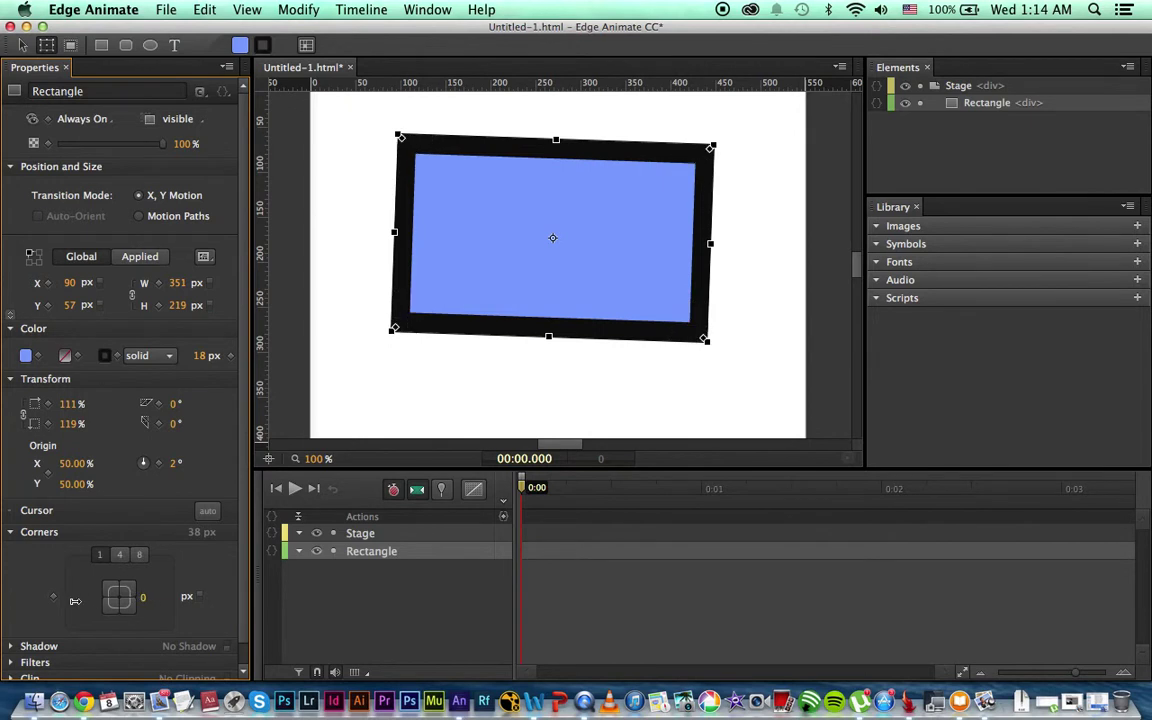
left_click(119, 555)
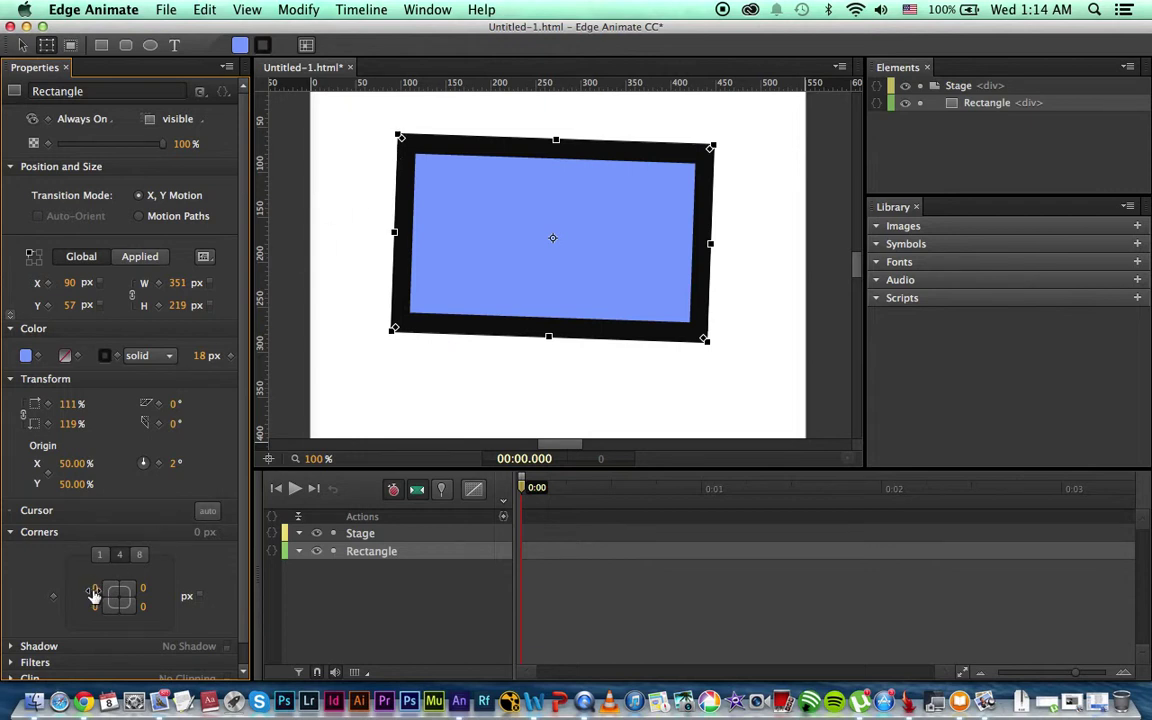
left_click_drag(92, 590, 144, 590)
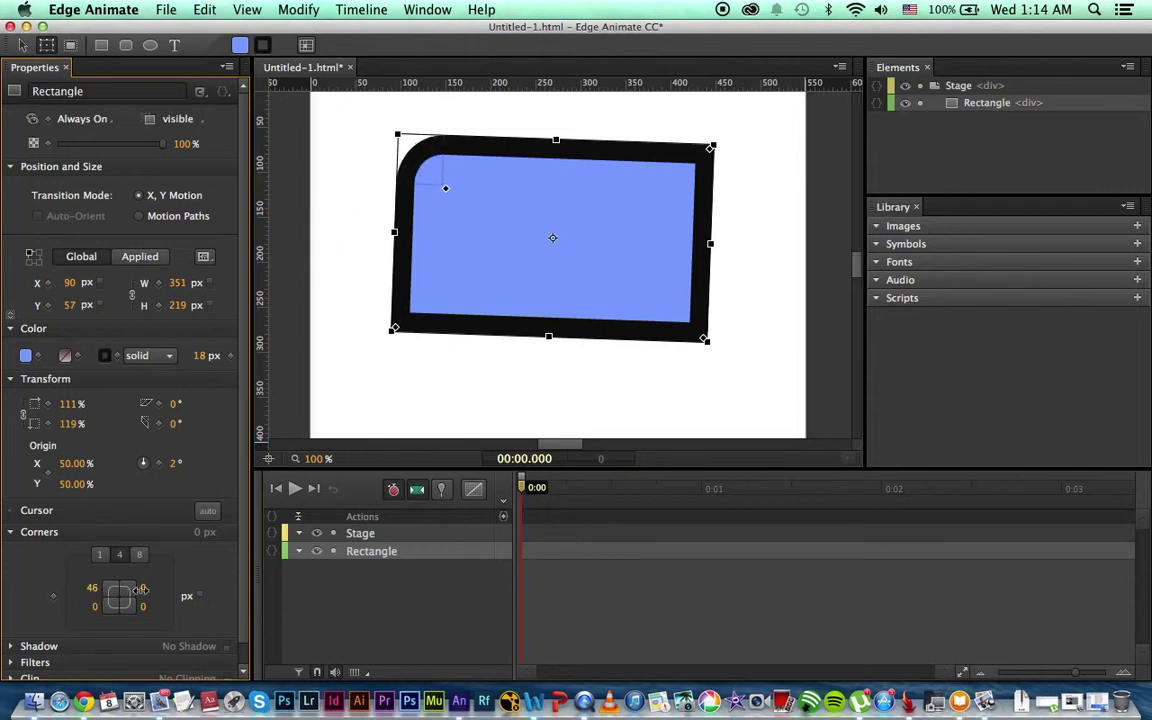
left_click(336, 268)
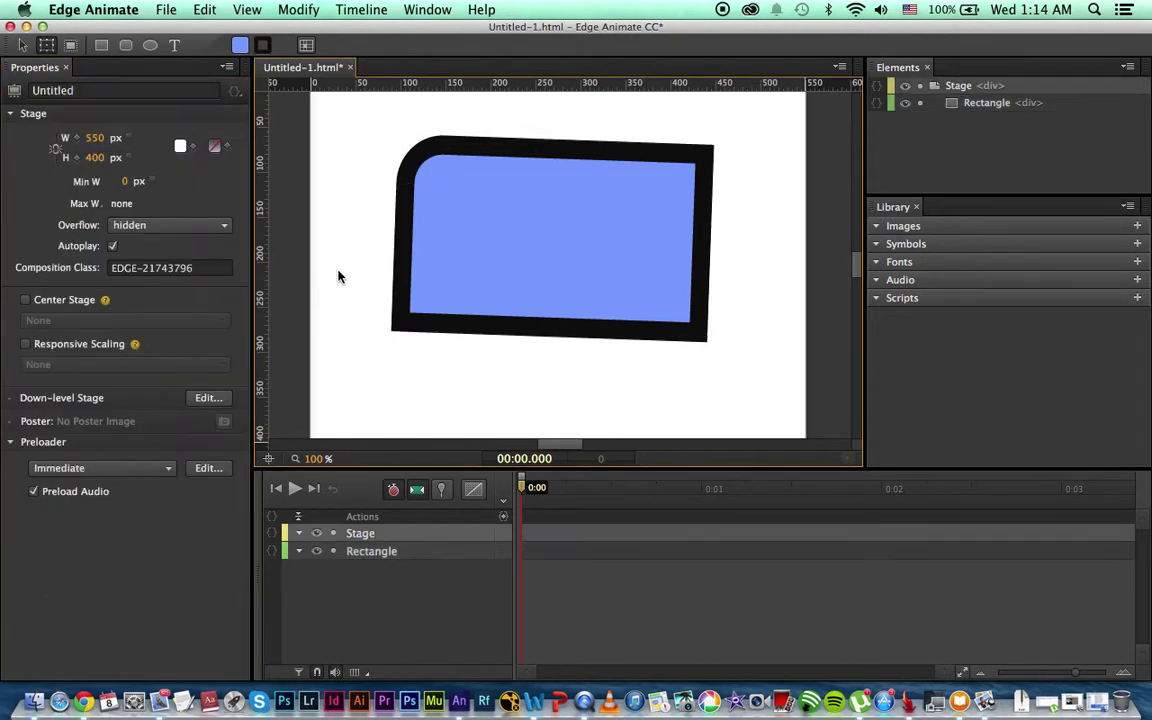
left_click(464, 237)
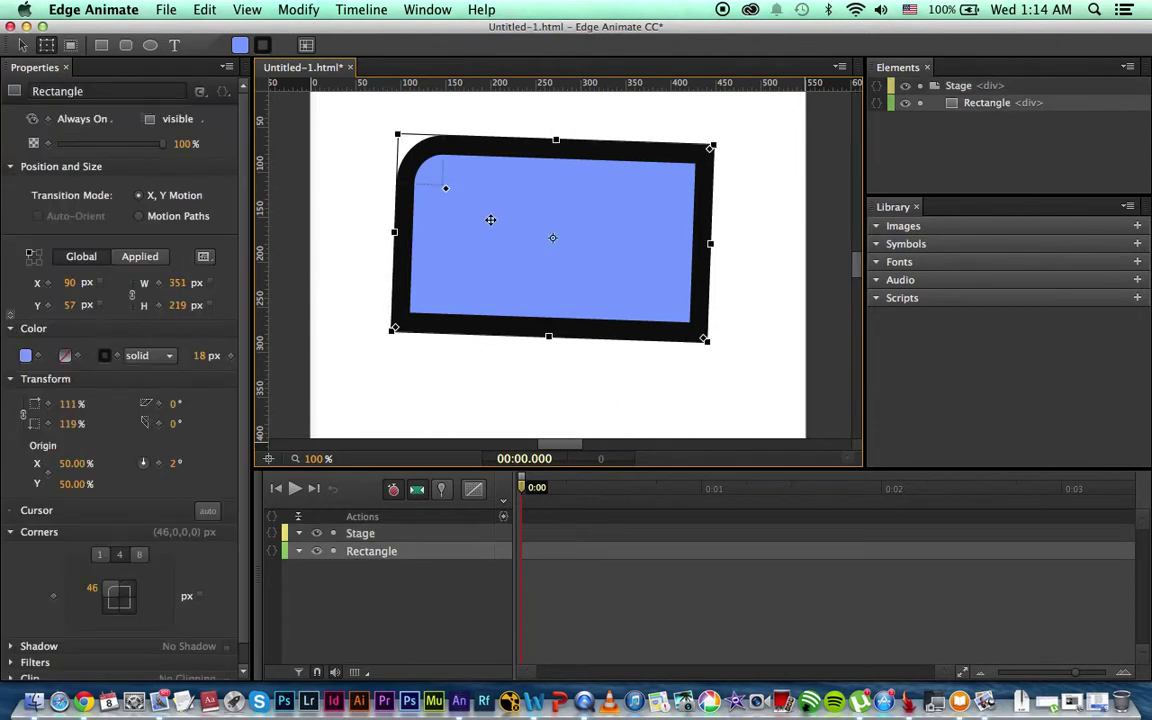
key("Delete")
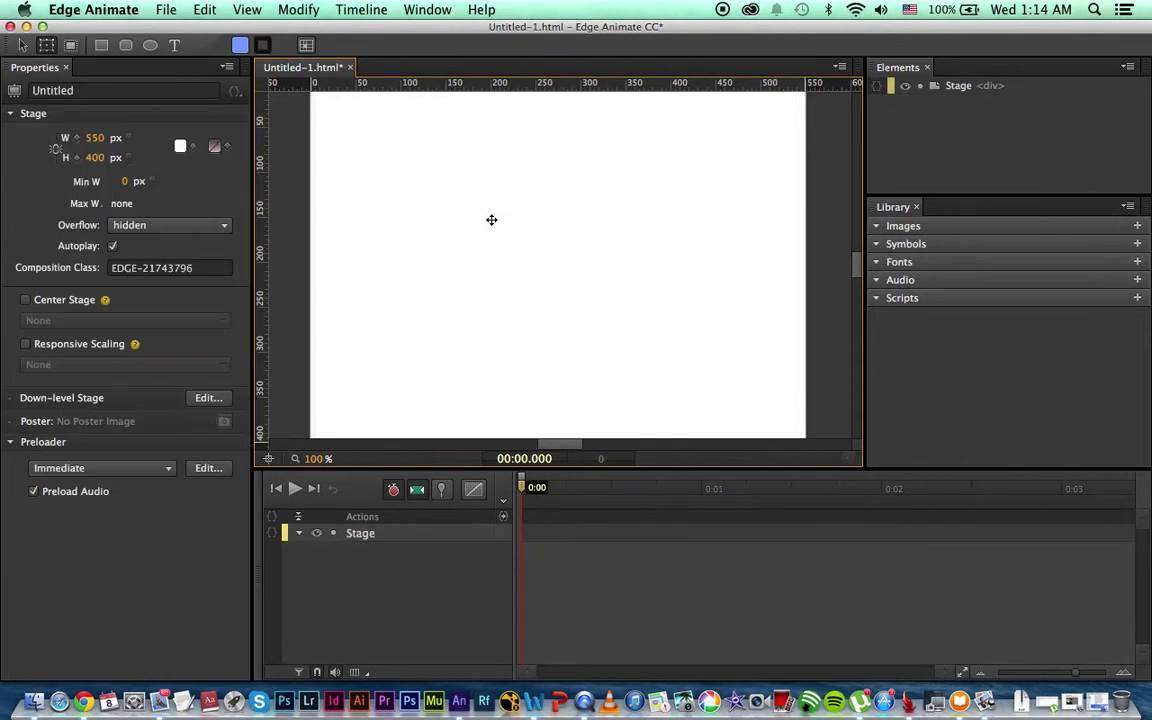
left_click(180, 48)
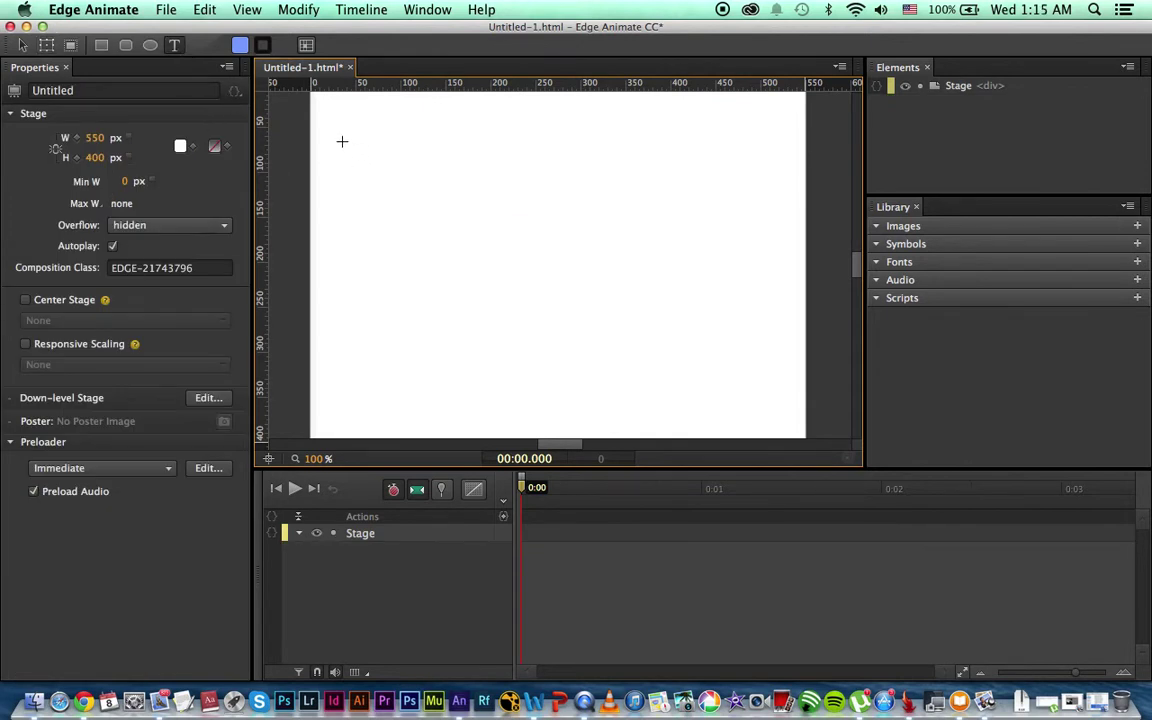
left_click_drag(342, 141, 657, 282)
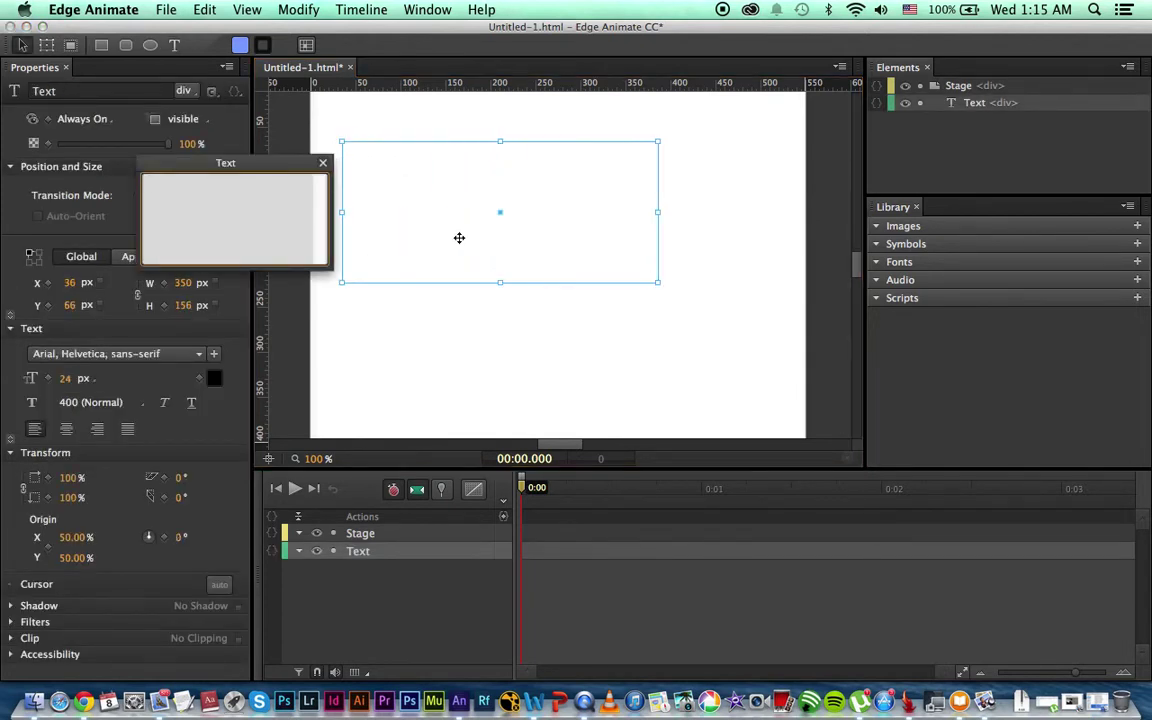
type("Typography")
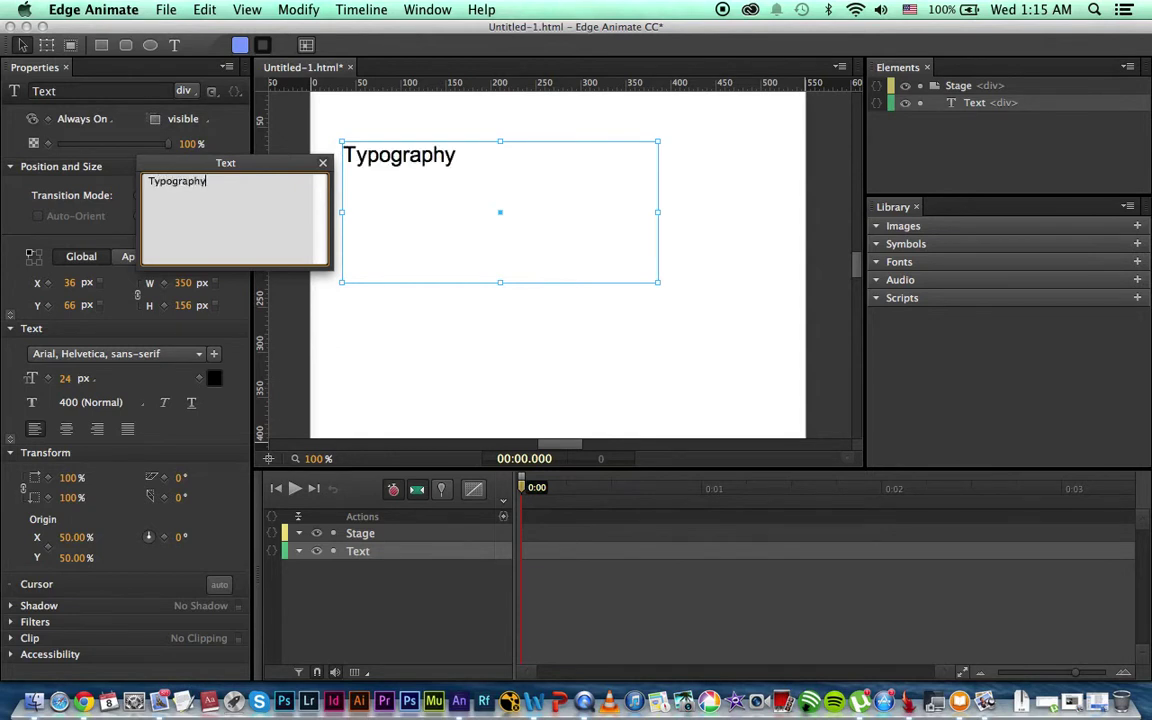
left_click(363, 146)
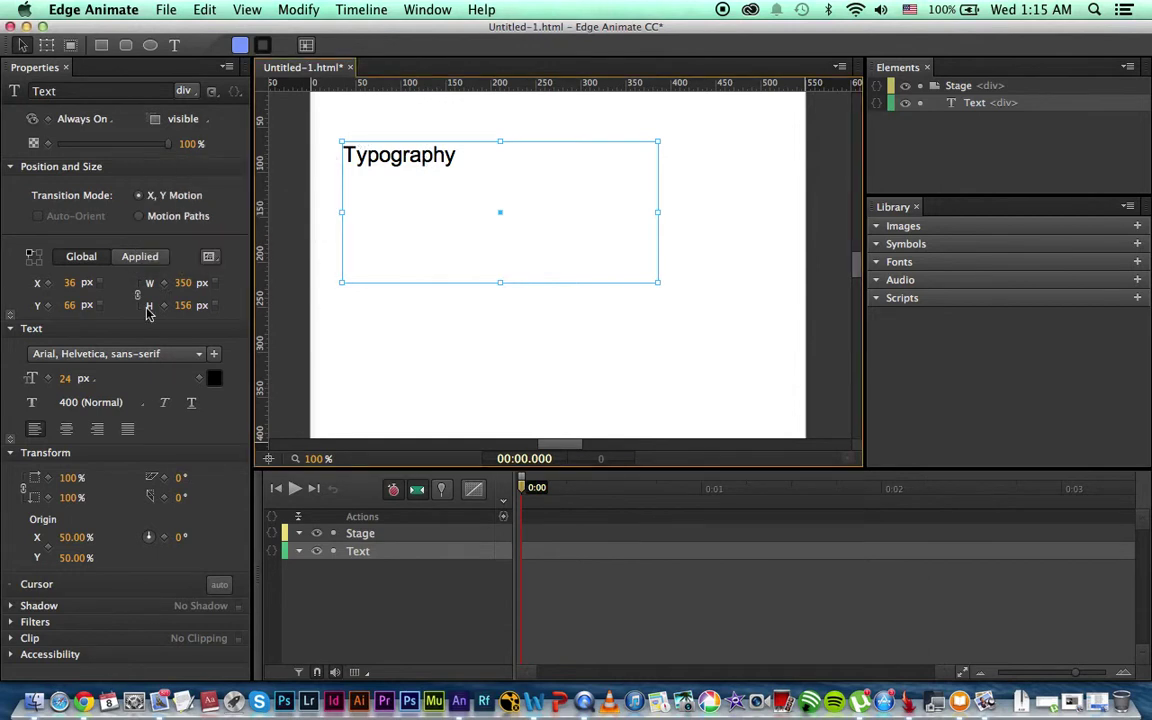
mouse_move(65, 380)
left_mouse_down()
mouse_move(95, 383)
mouse_move(72, 381)
left_mouse_up()
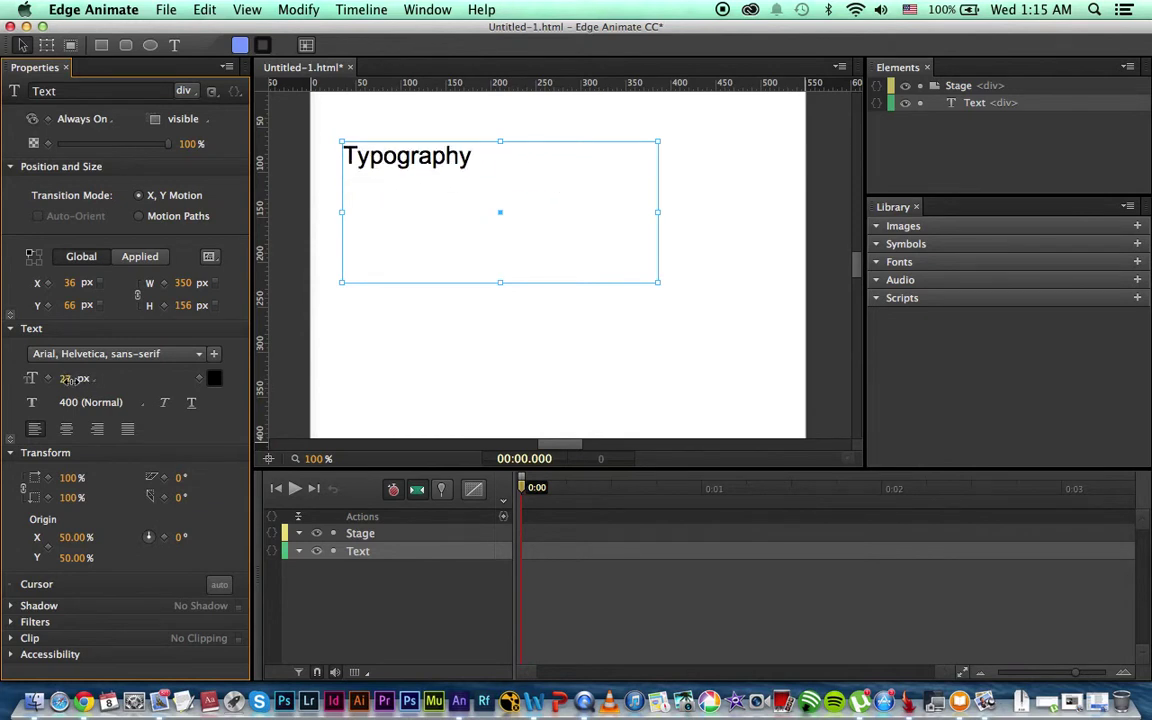
left_click(11, 439)
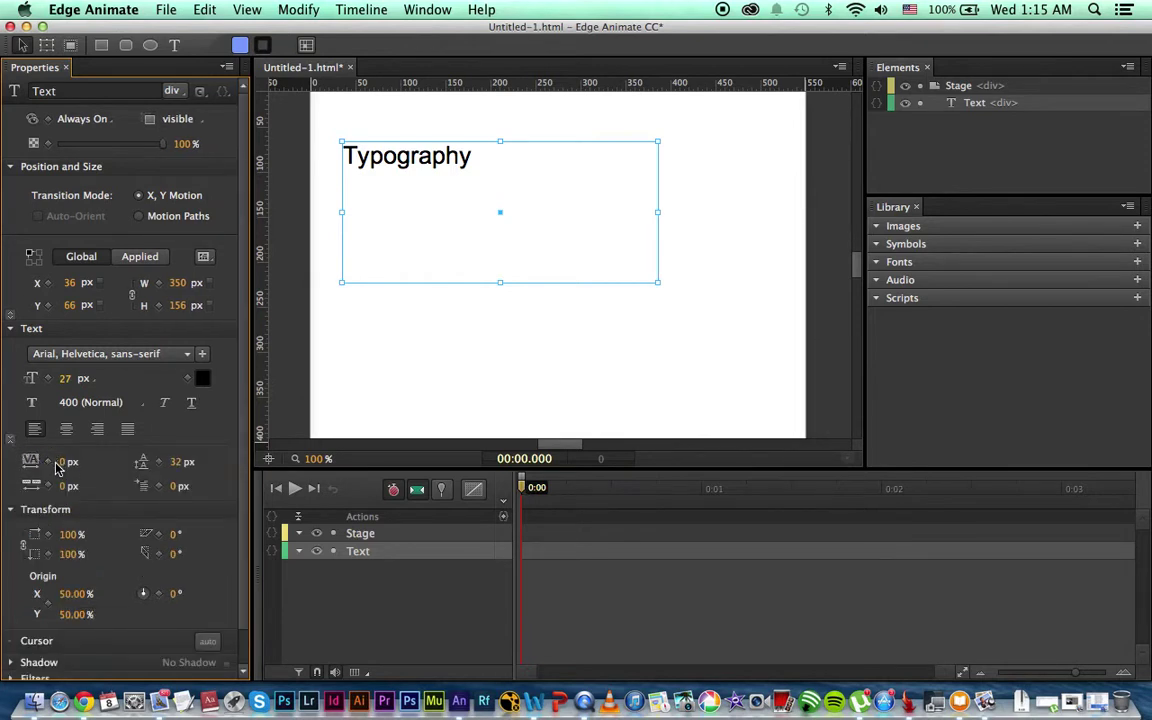
left_click_drag(57, 467, 74, 462)
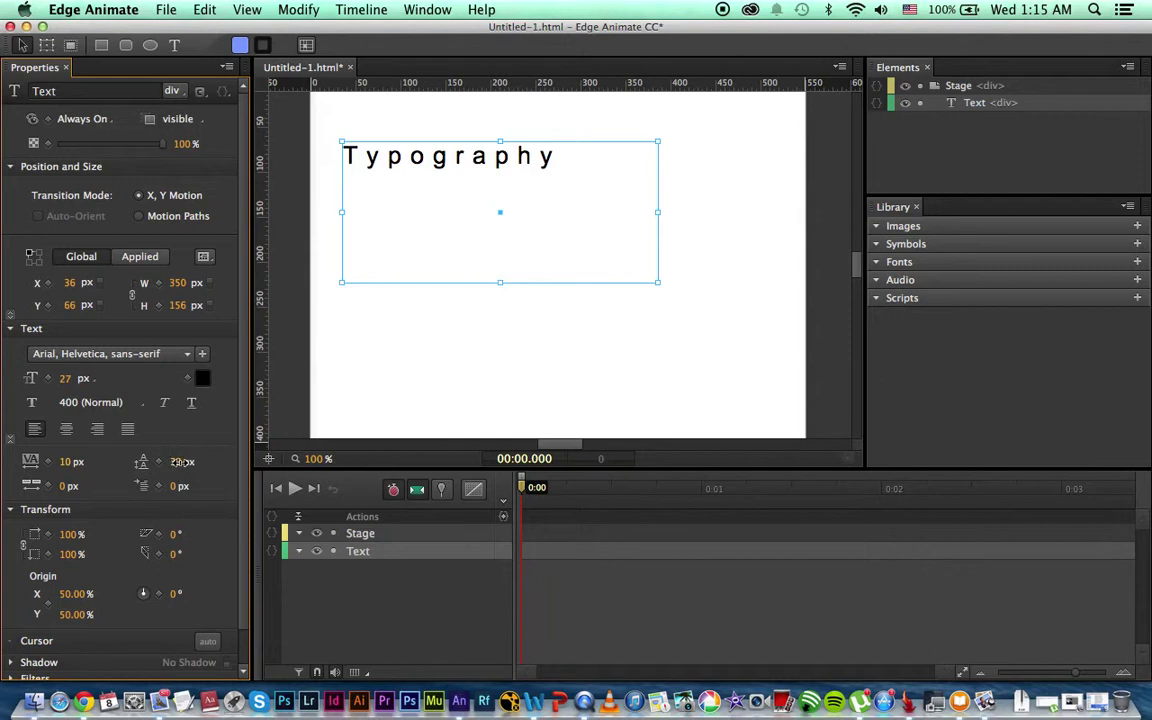
mouse_move(177, 462)
left_mouse_down()
mouse_move(190, 462)
mouse_move(172, 463)
left_mouse_up()
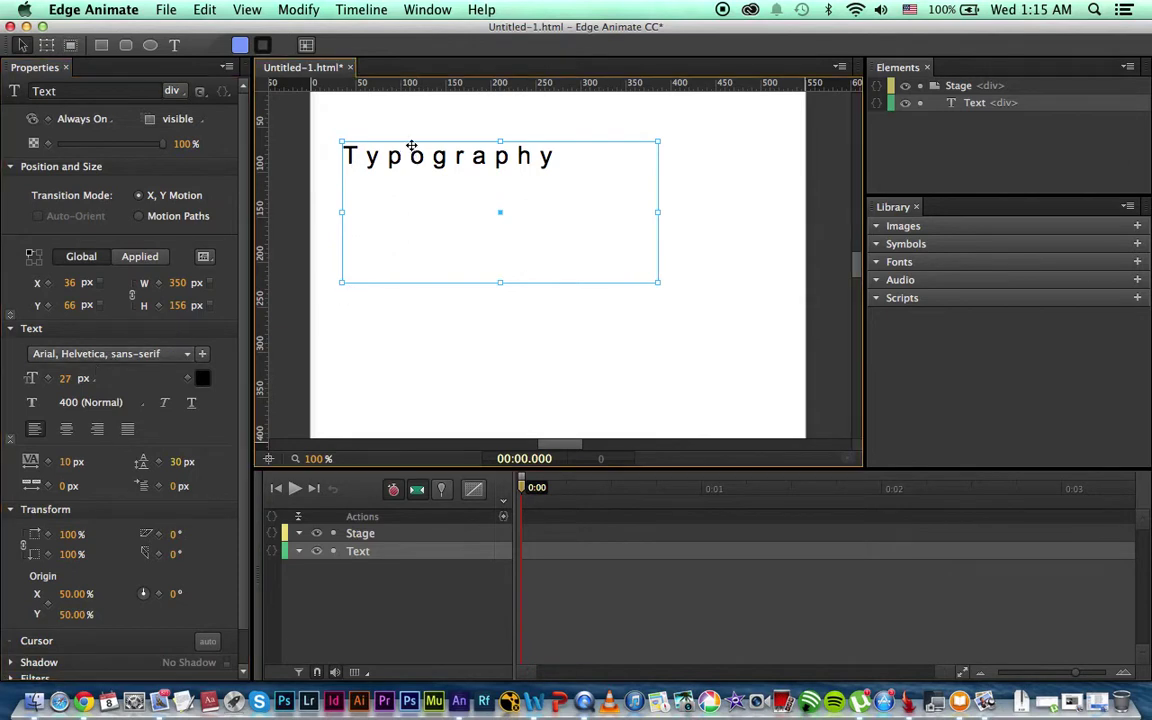
key("Delete")
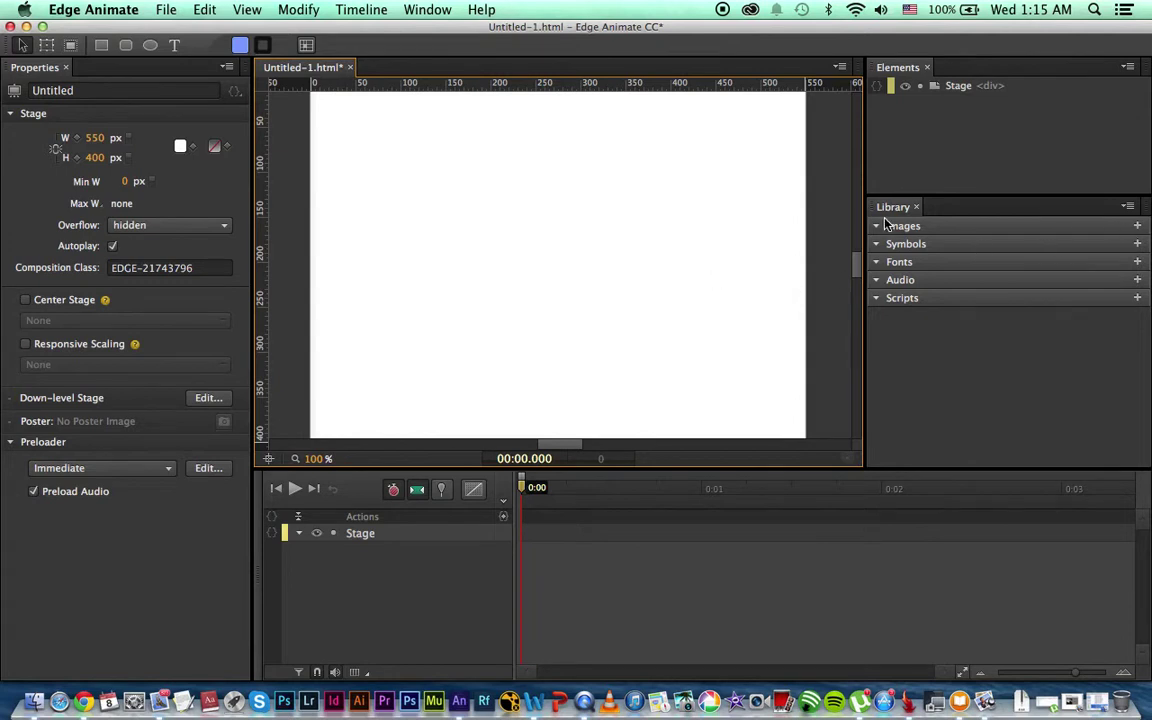
left_click(1138, 228)
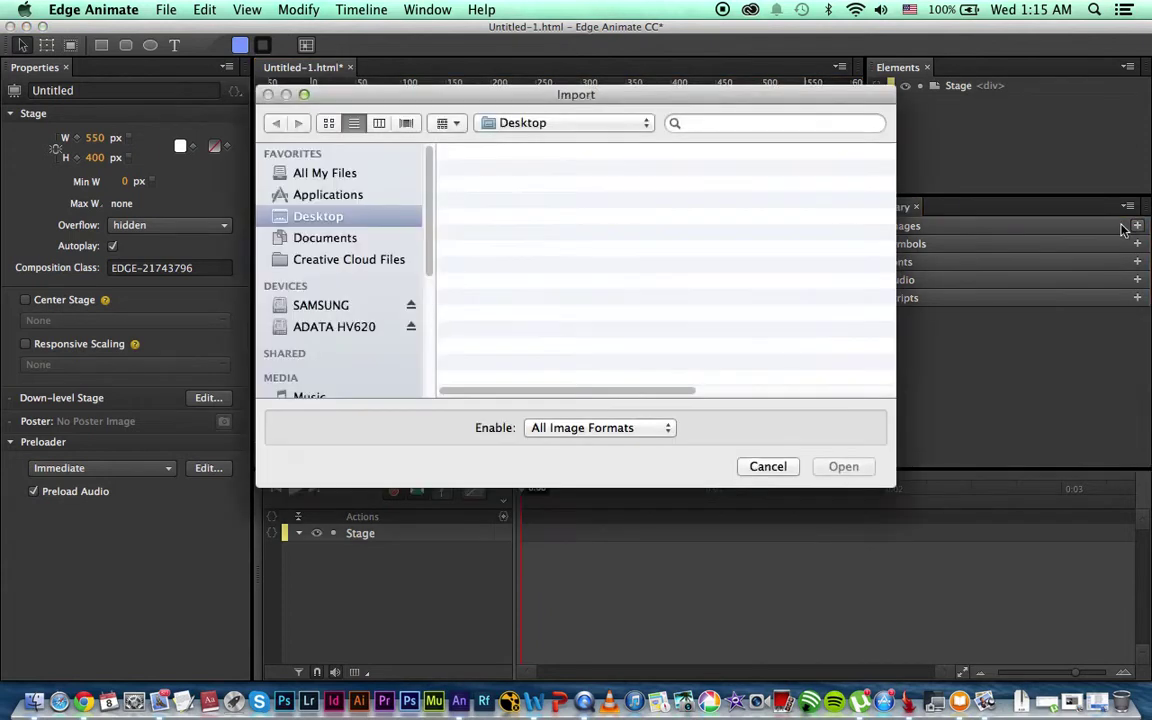
Import 200px-Goofy_svg.png into the Library and place Goofy on the stage at X 75, Y 52
left_click(537, 176)
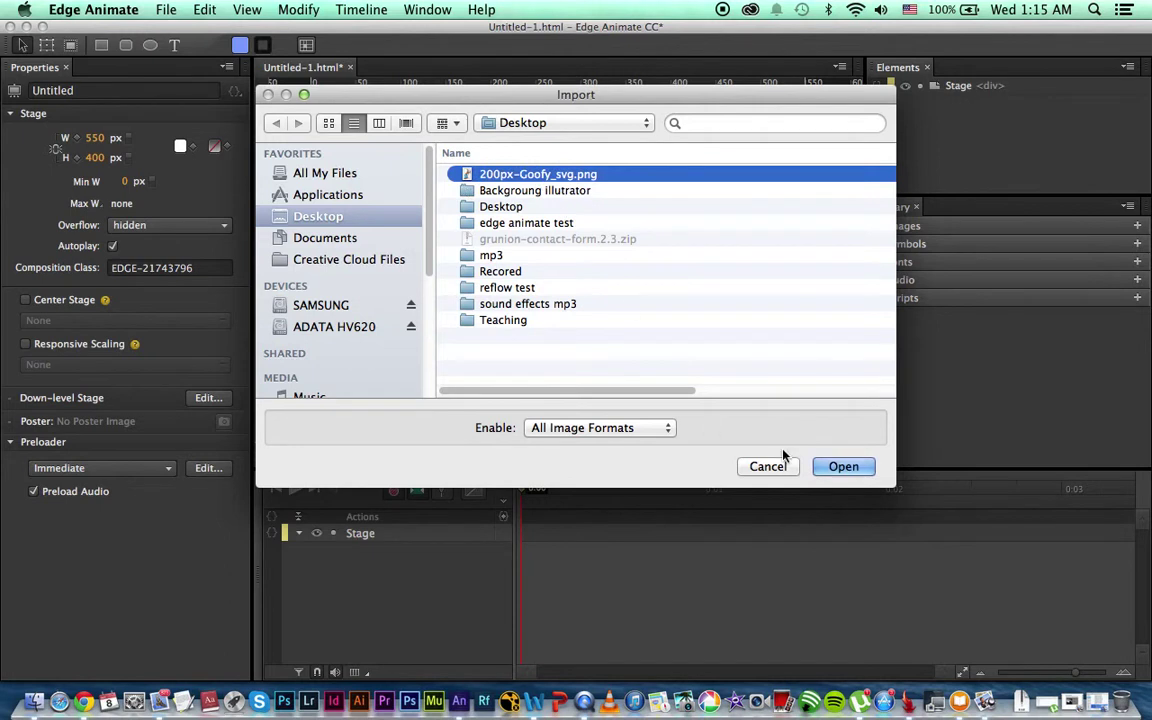
left_click(845, 467)
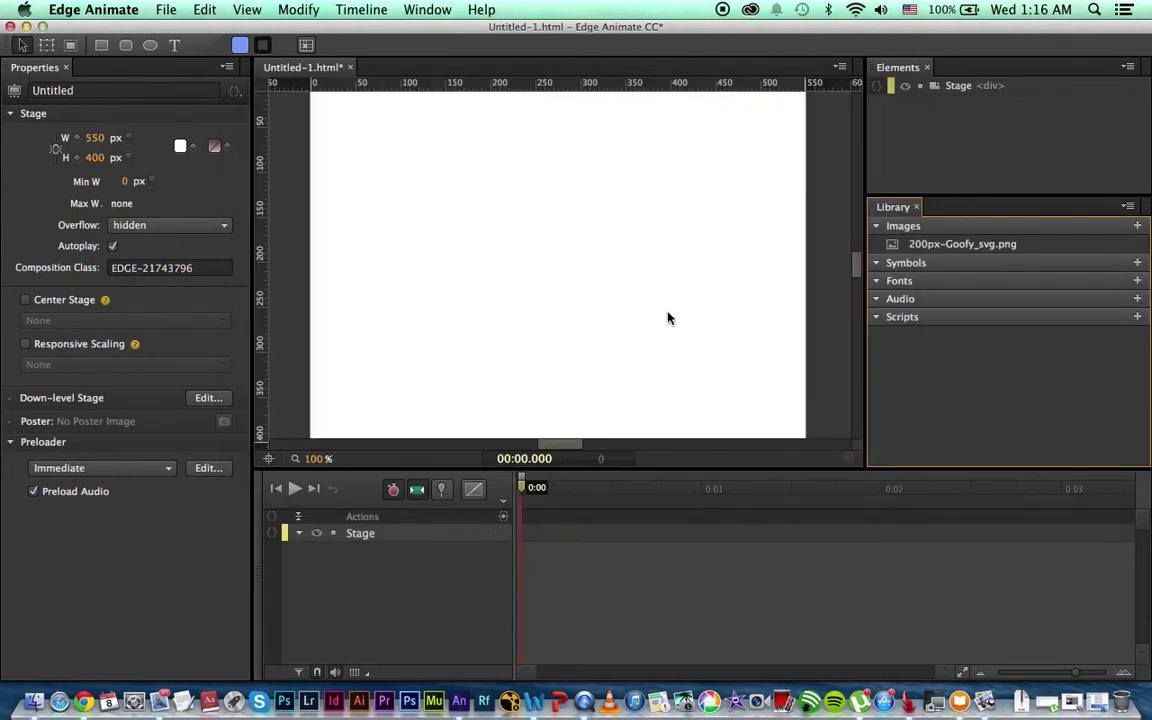
left_click_drag(925, 248, 468, 237)
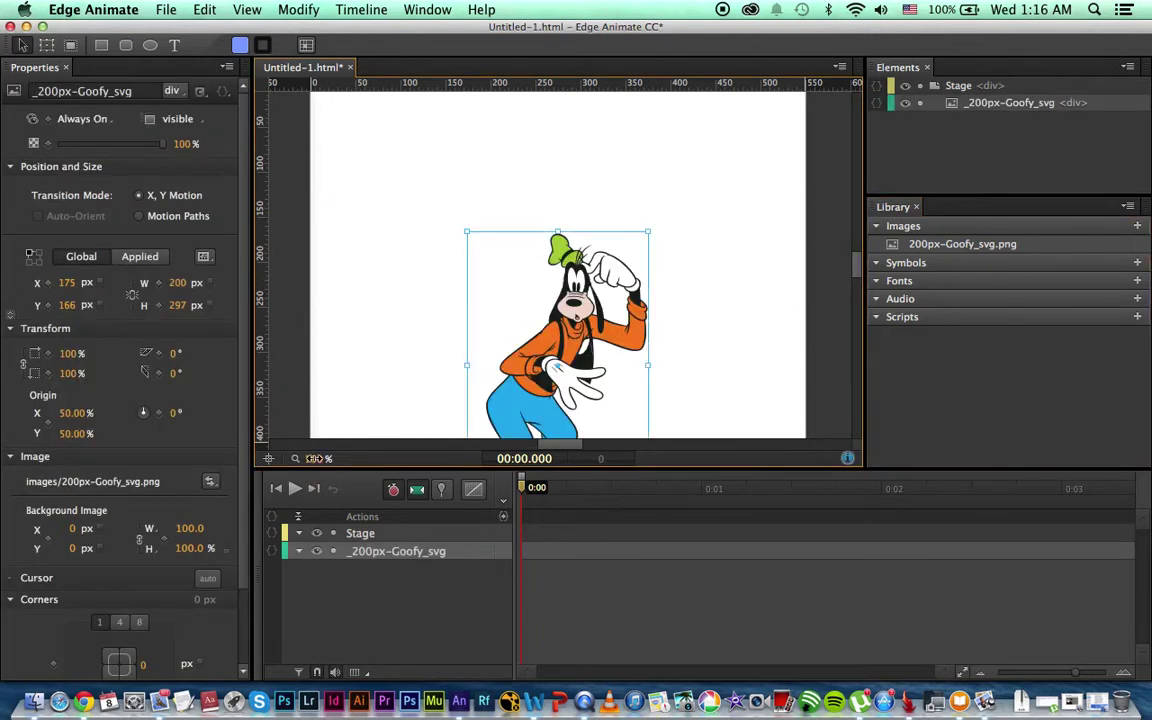
left_click_drag(314, 458, 285, 458)
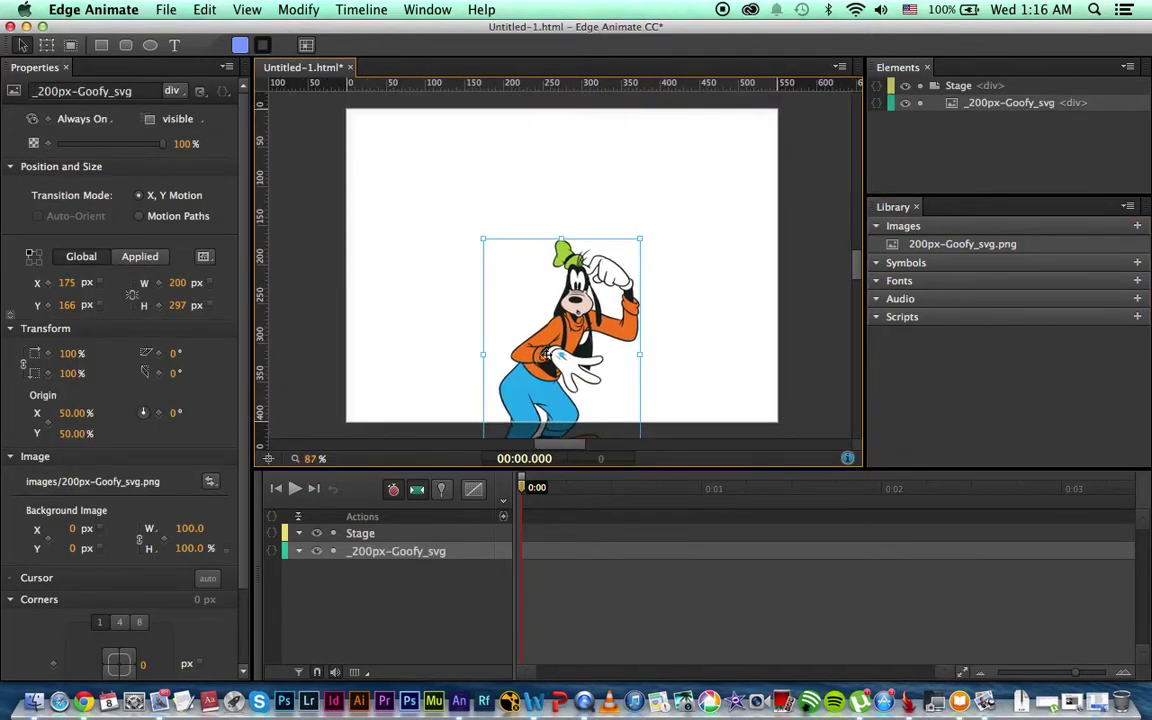
left_click_drag(548, 347, 470, 258)
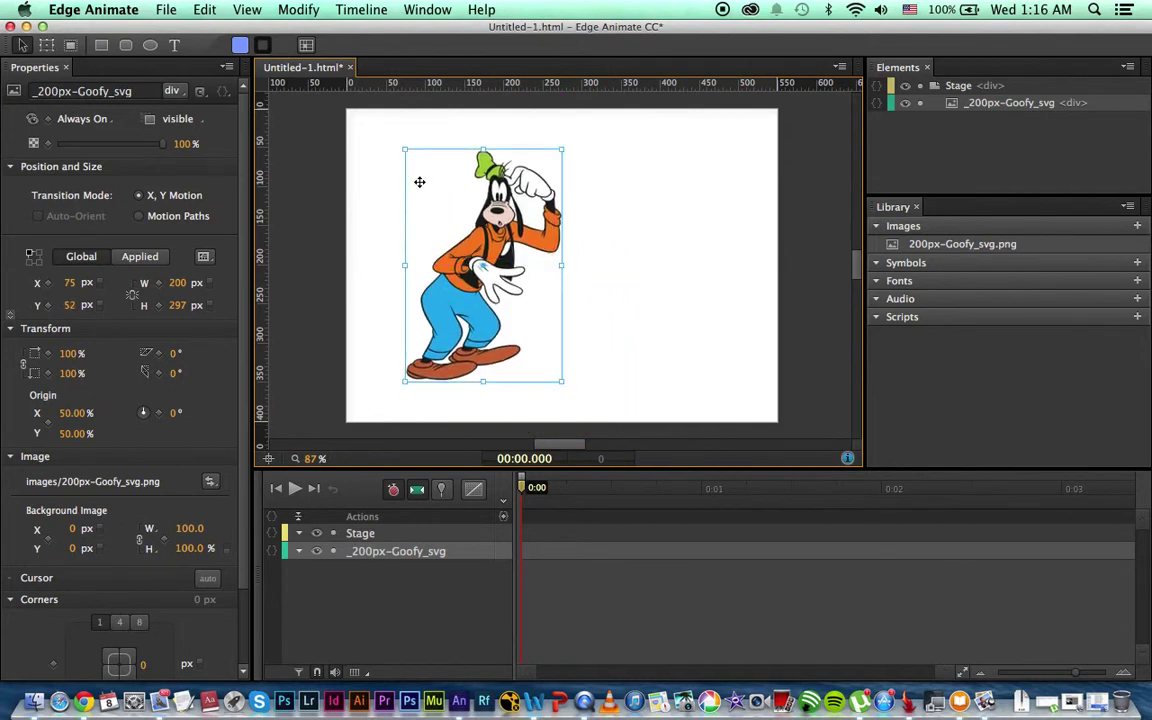
Shrink Goofy, rotate it 8° clockwise, and set it at X 12, Y 183 in the lower-left
left_click_drag(406, 150, 451, 214)
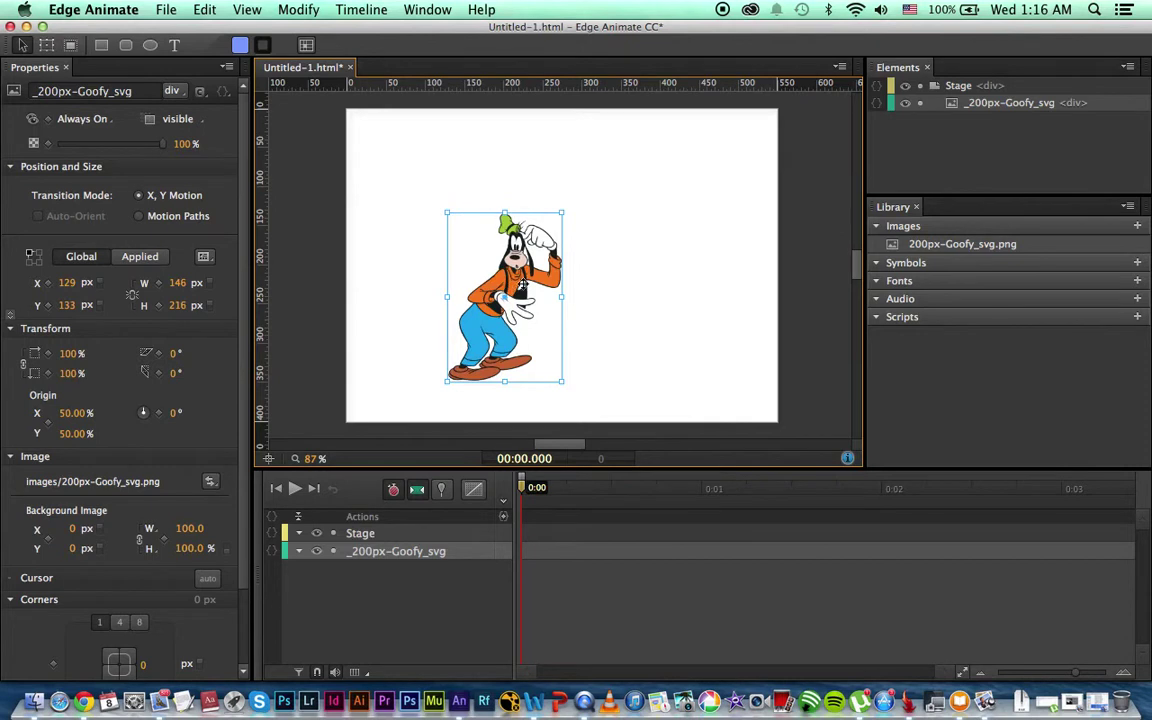
left_click_drag(520, 273, 442, 312)
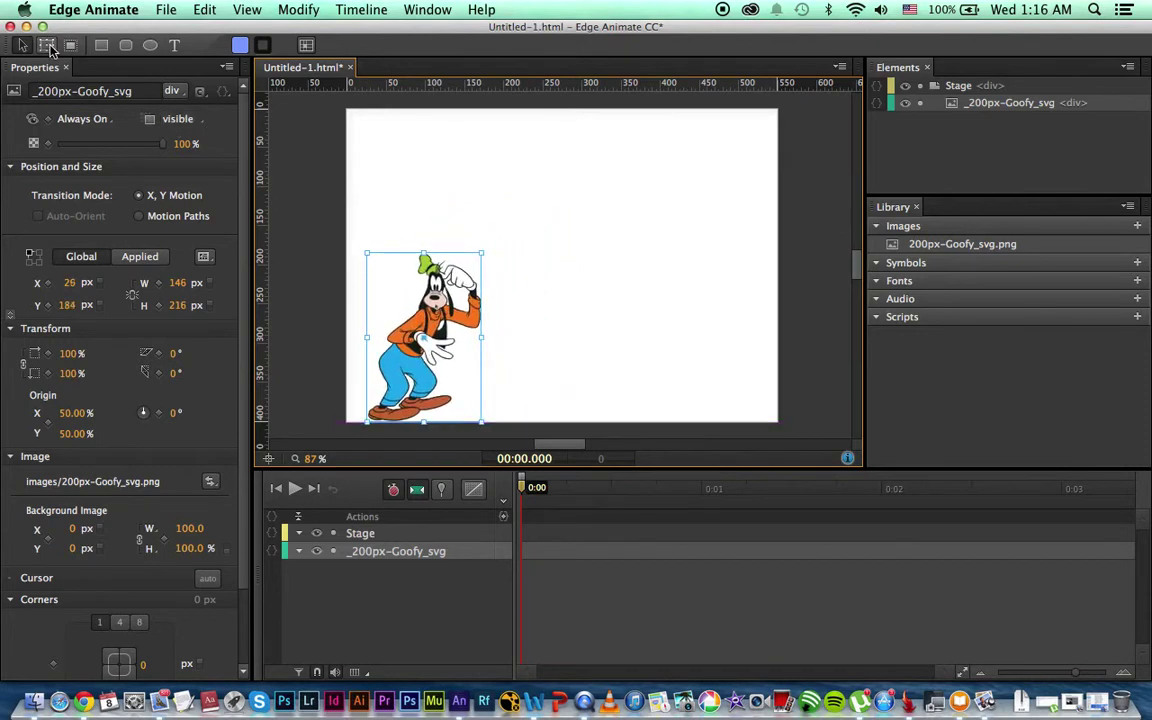
left_click(47, 45)
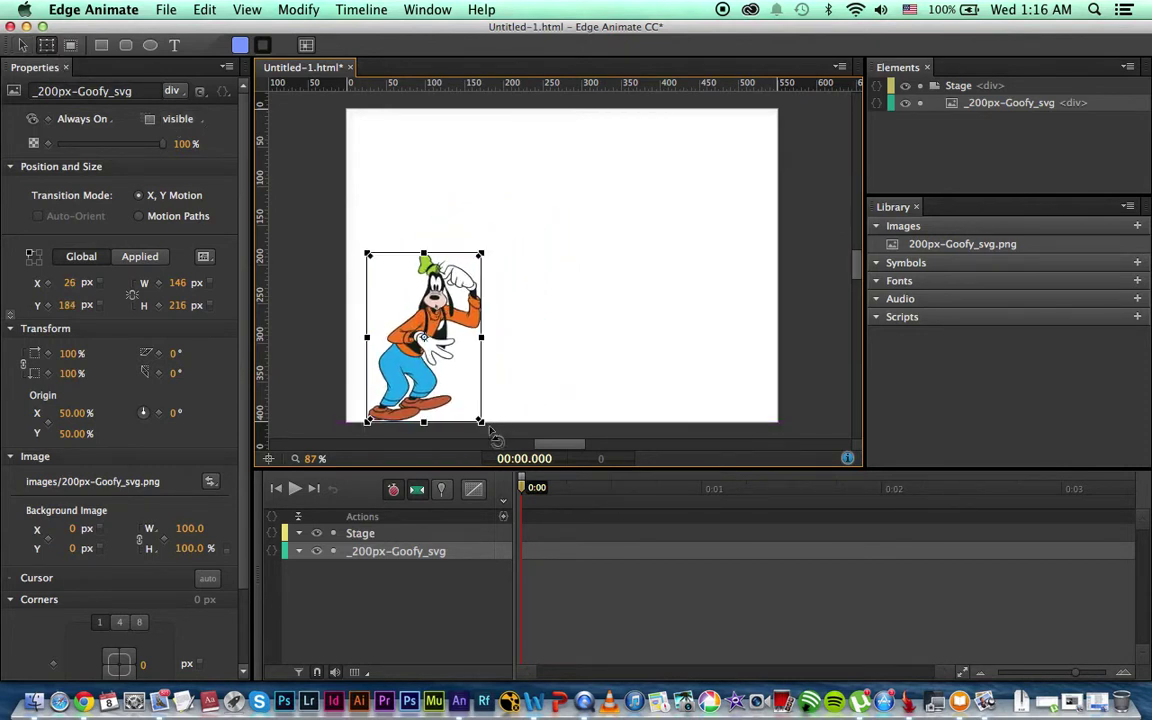
left_click_drag(493, 437, 467, 430)
left_click_drag(405, 374, 406, 378)
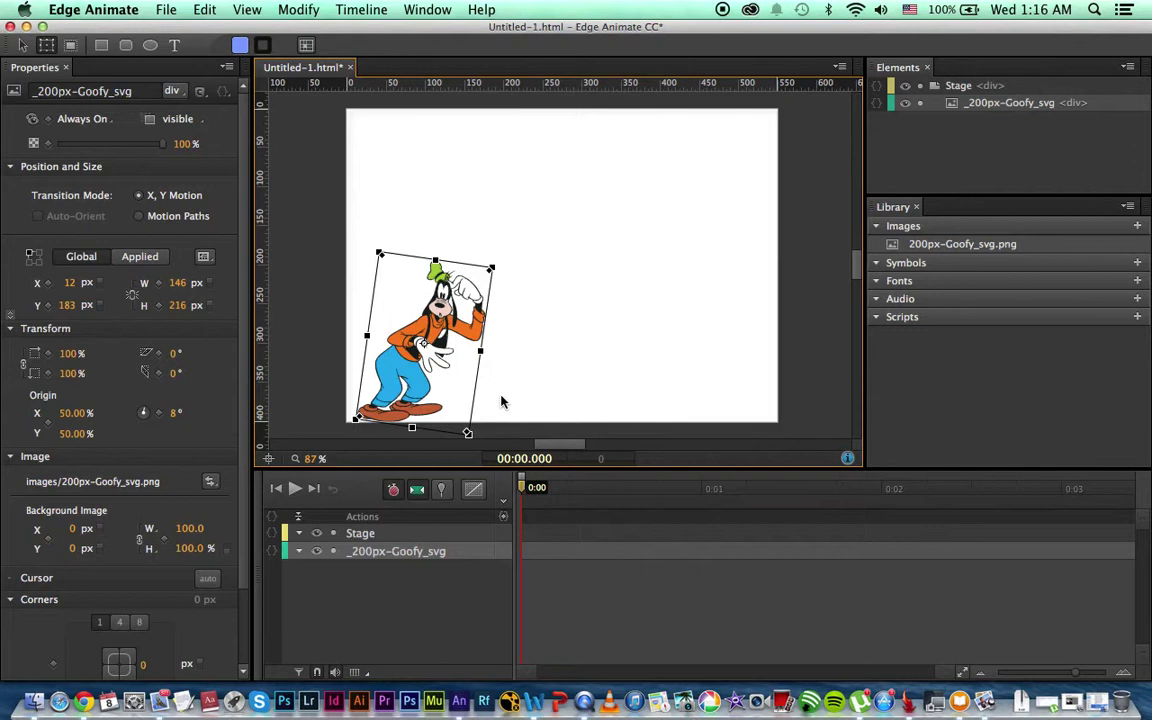
left_click(555, 378)
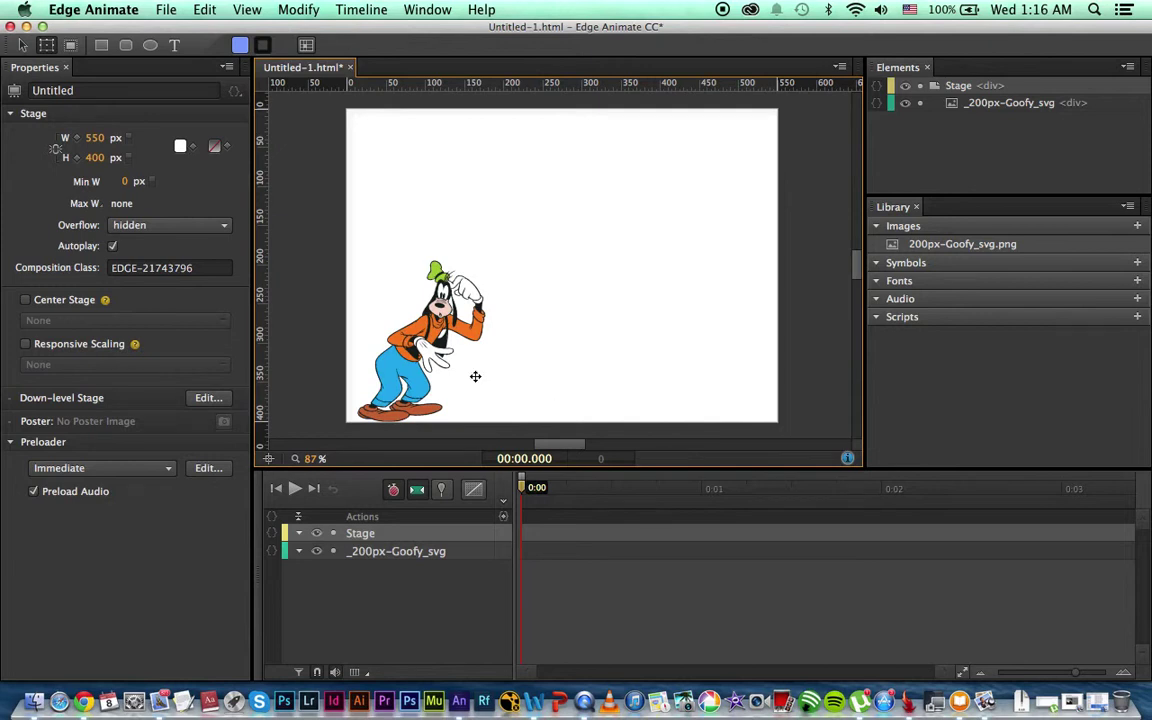
Add a Left position keyframe of 26 px for Goofy at 0:00
left_click(430, 340)
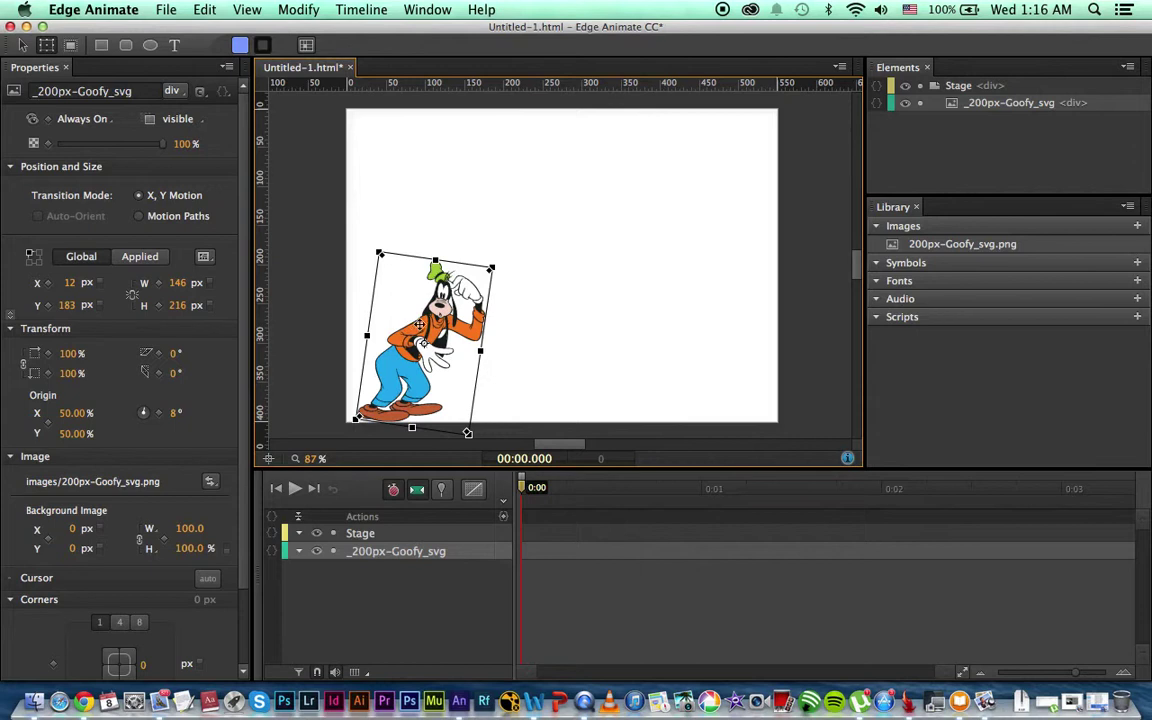
mouse_move(425, 325)
left_mouse_down()
mouse_move(665, 326)
mouse_move(423, 327)
left_mouse_up()
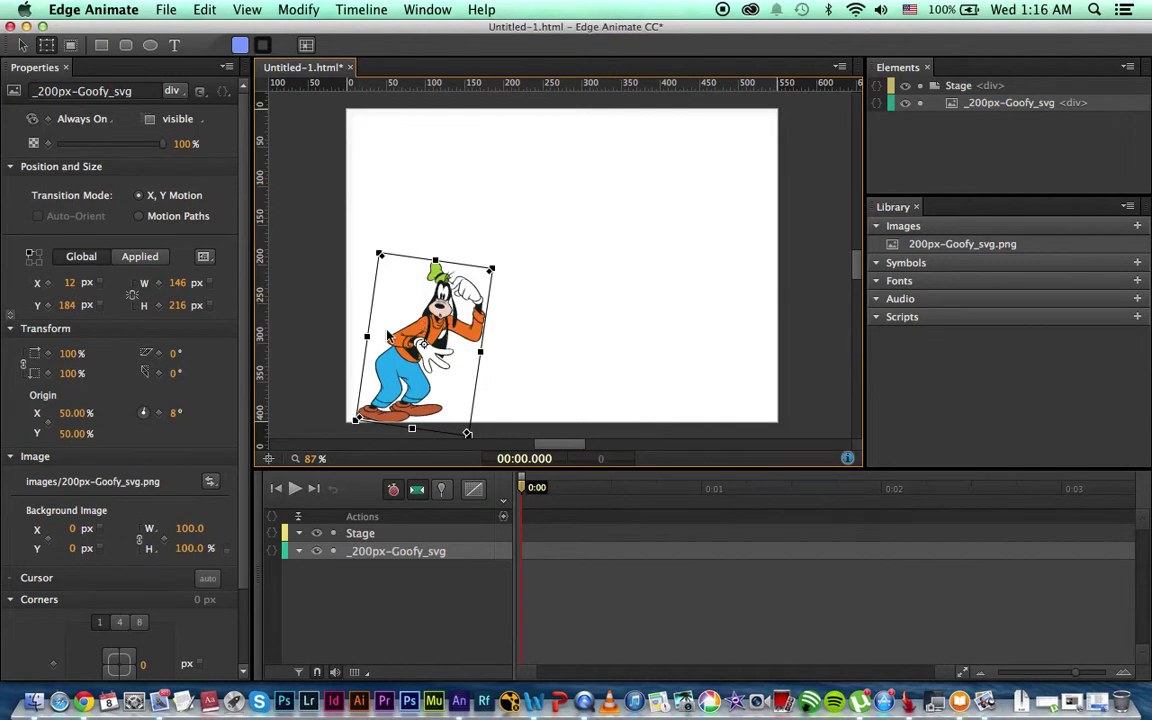
left_click(48, 286)
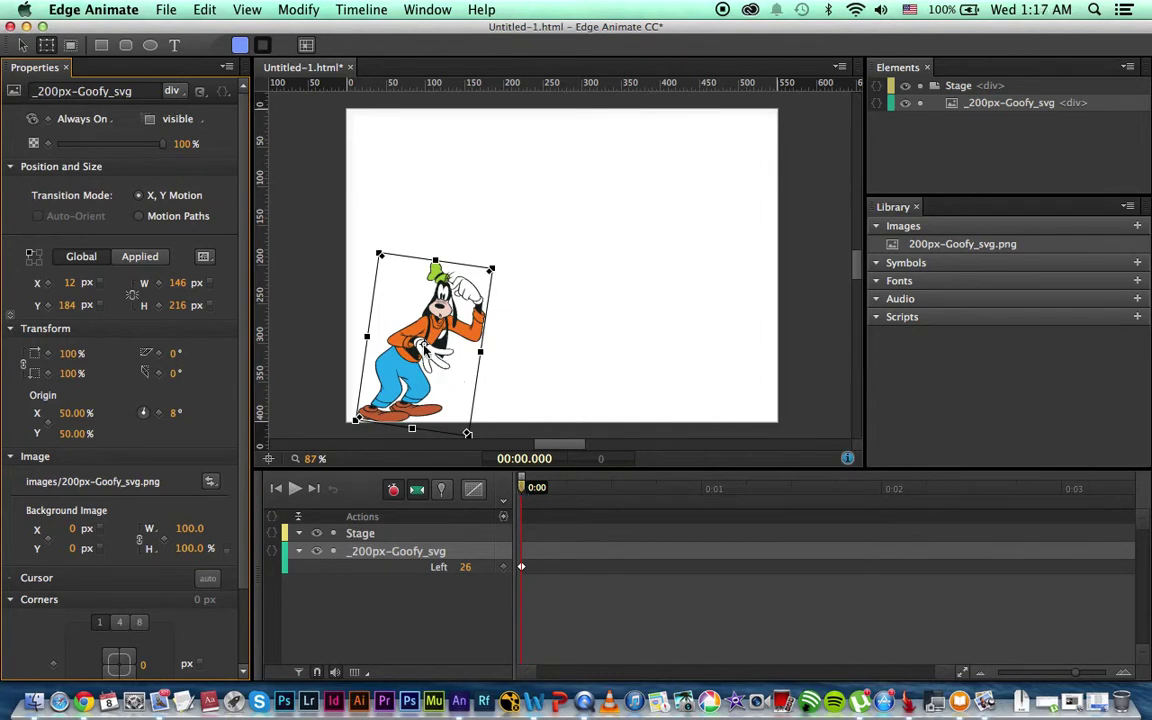
Try a 0:01 Left keyframe with Goofy moved right, then turn off auto-transition and auto-keyframe and remove it
left_click_drag(522, 494, 704, 489)
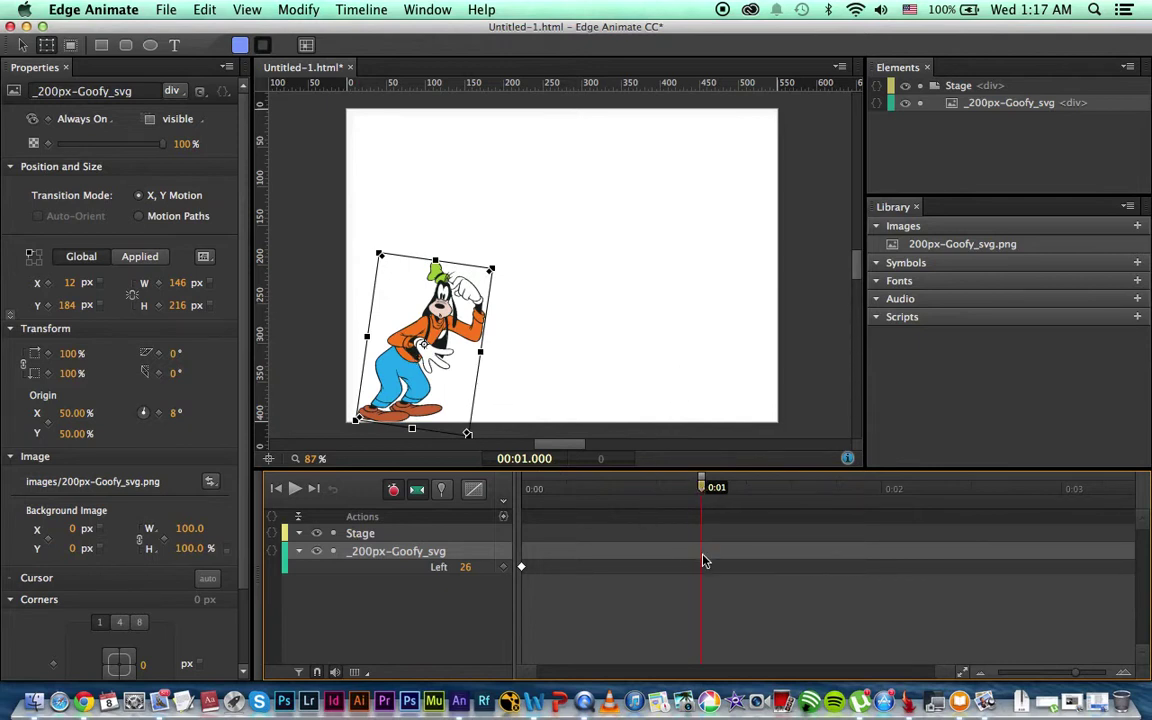
left_click(504, 569)
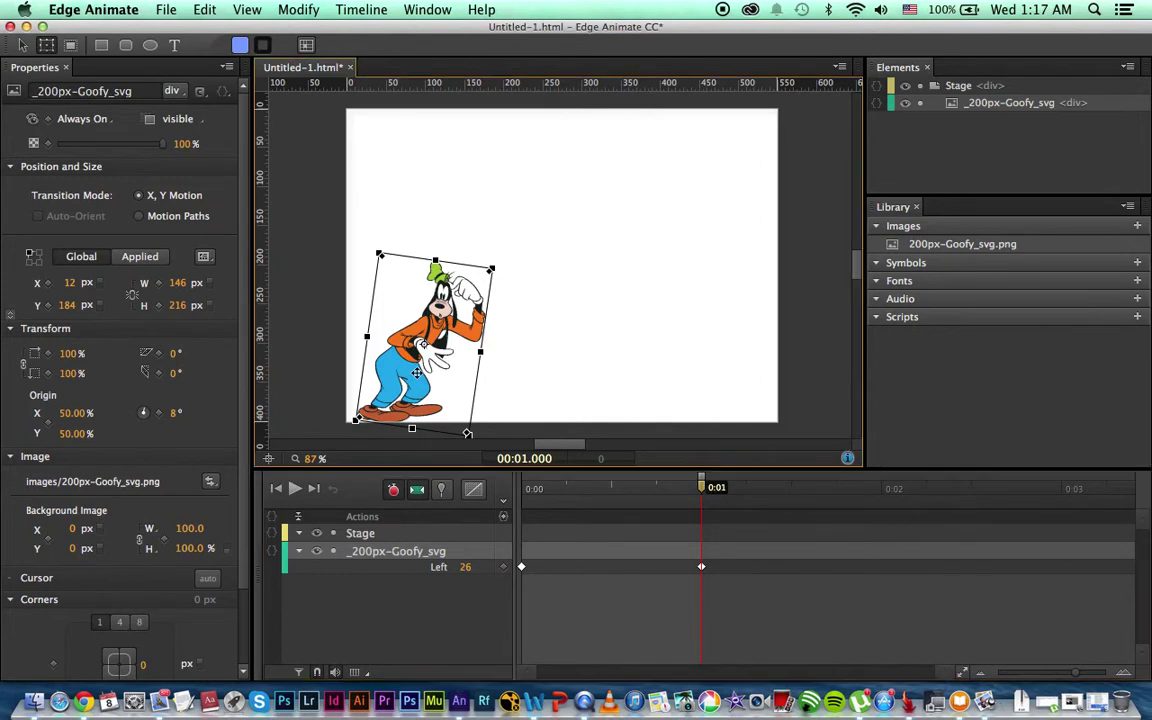
left_click_drag(416, 372, 685, 368)
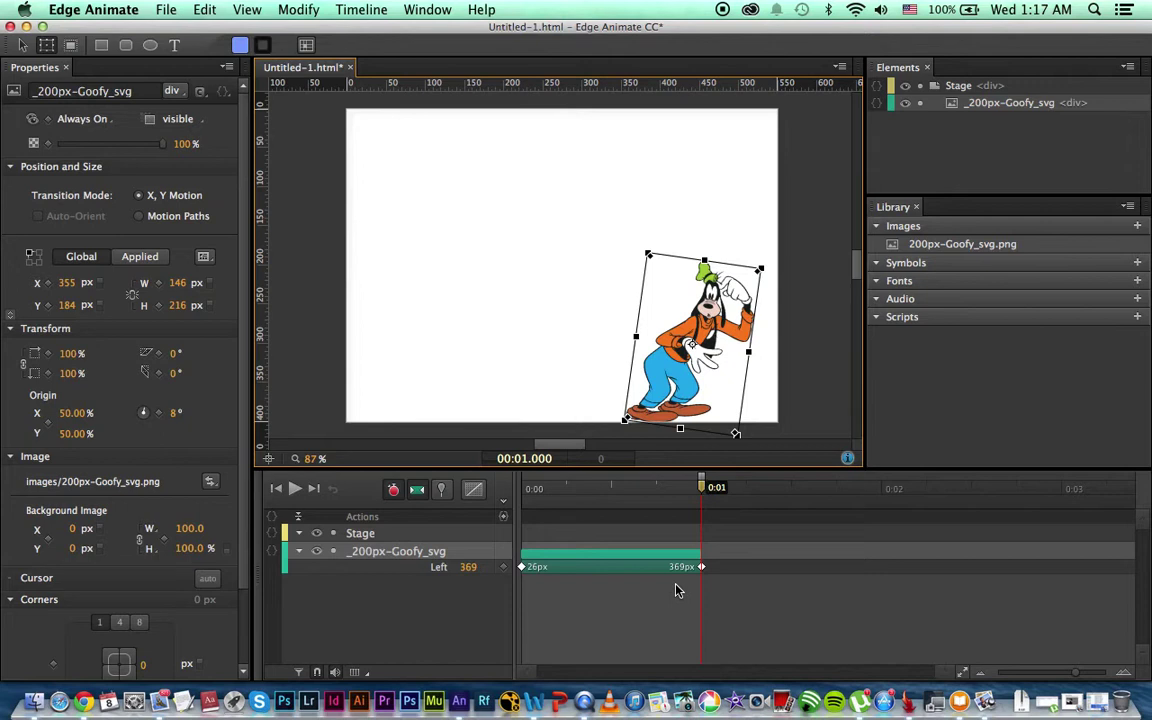
left_click(417, 490)
left_click(393, 490)
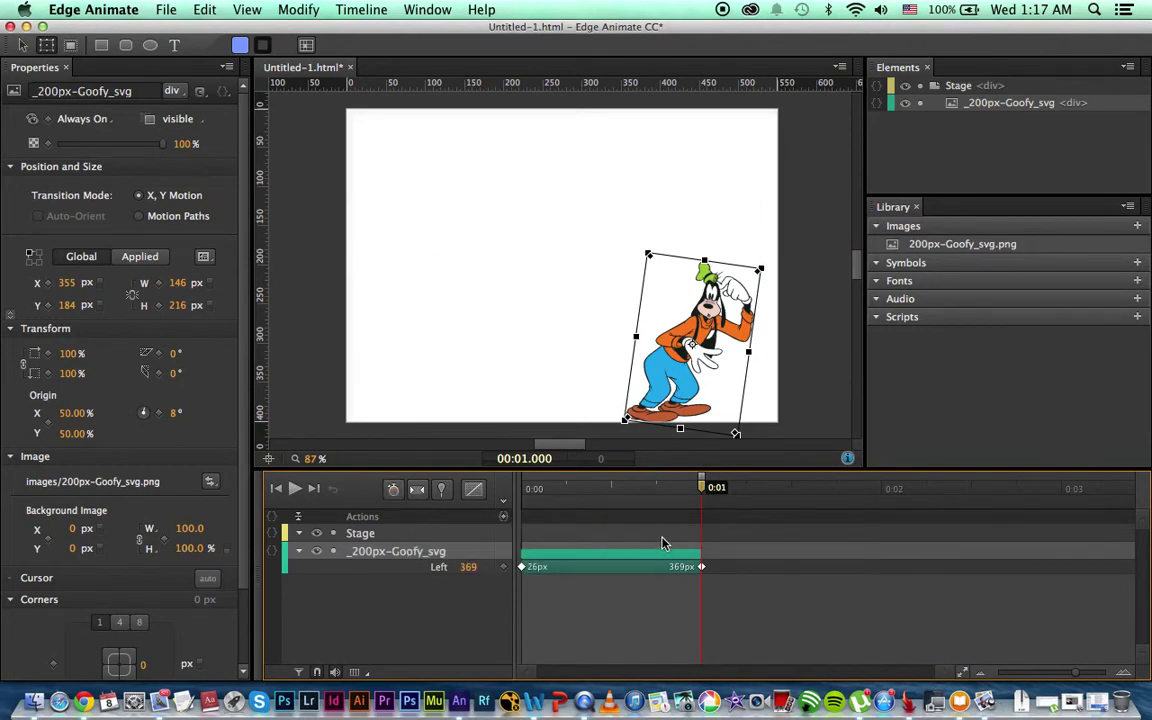
key("Delete")
key("Delete")
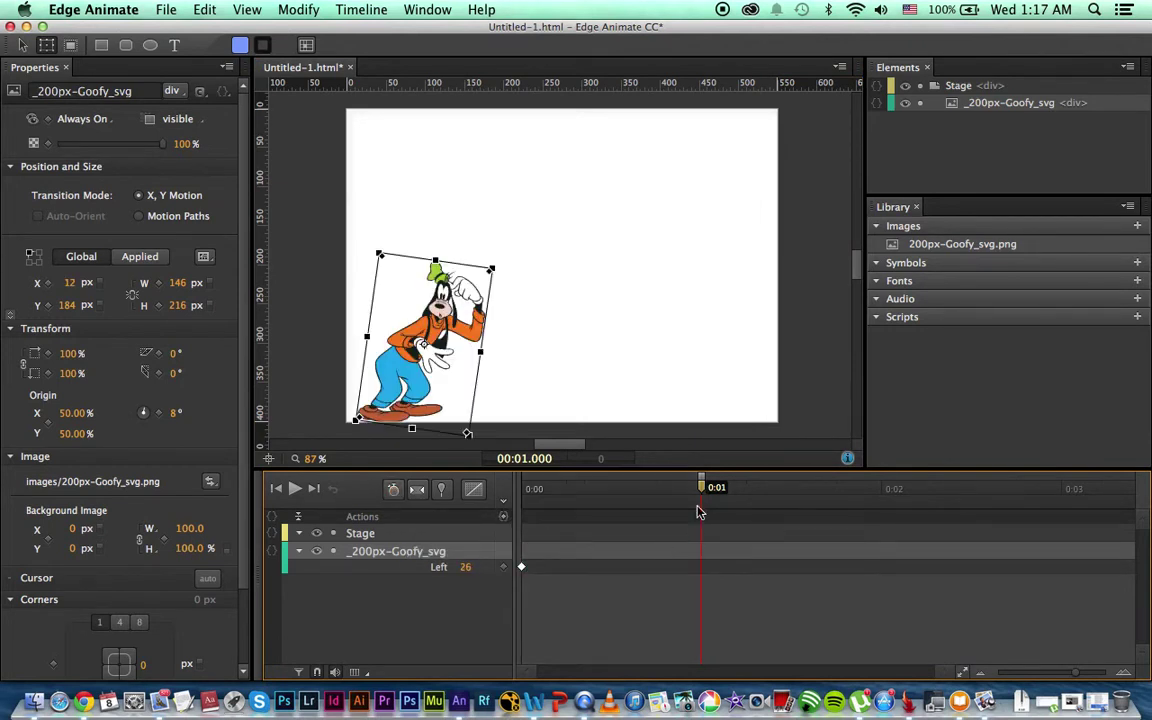
Keyframe Goofy's Left at 26 px at 0:00 and 356 px at 0:01 on the stage's right
left_click_drag(703, 490, 511, 488)
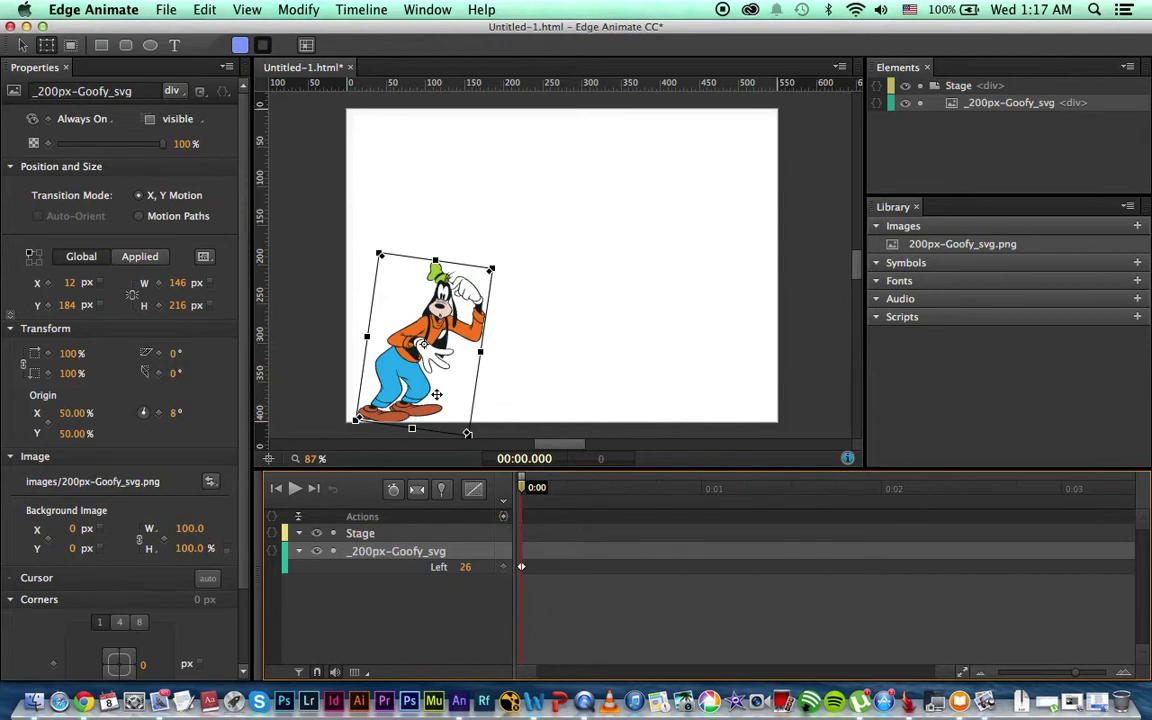
key("cmd+z")
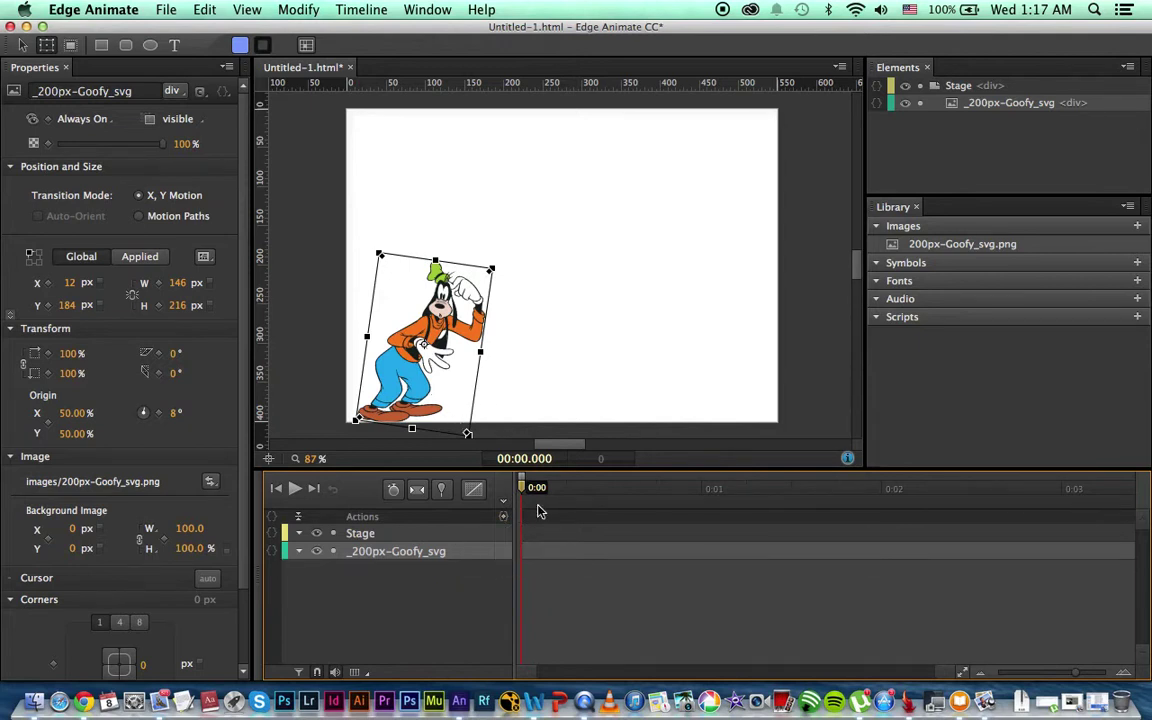
left_click(48, 284)
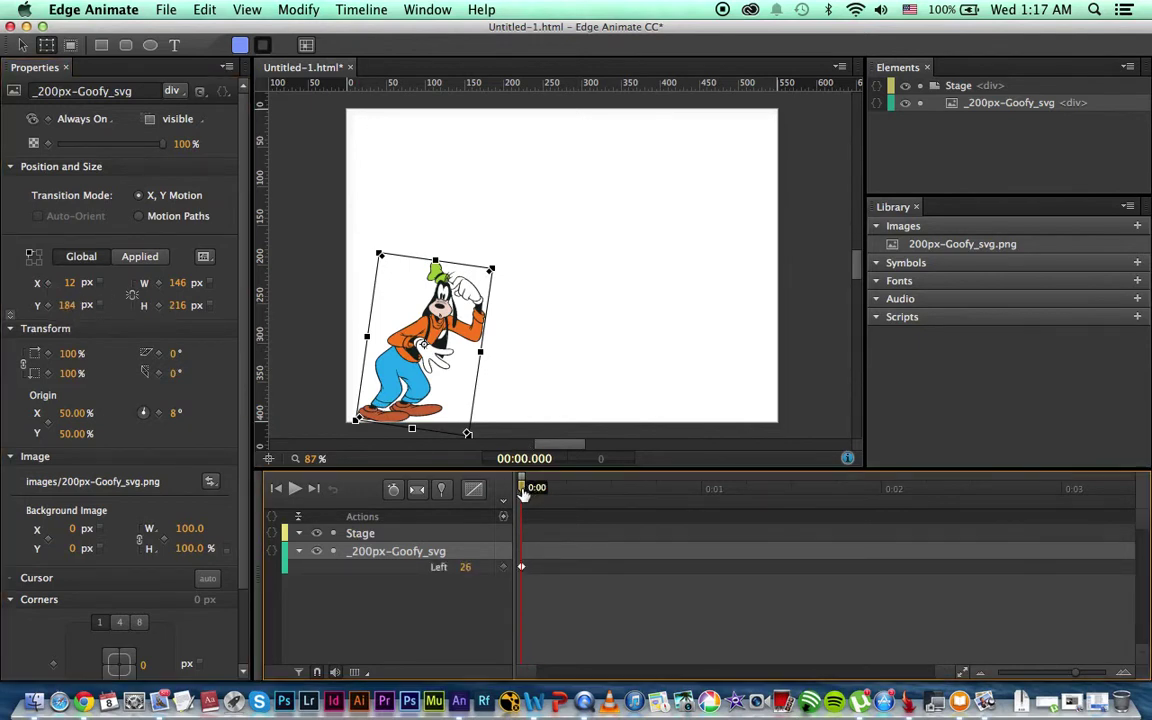
left_click_drag(522, 487, 573, 488)
left_click(707, 490)
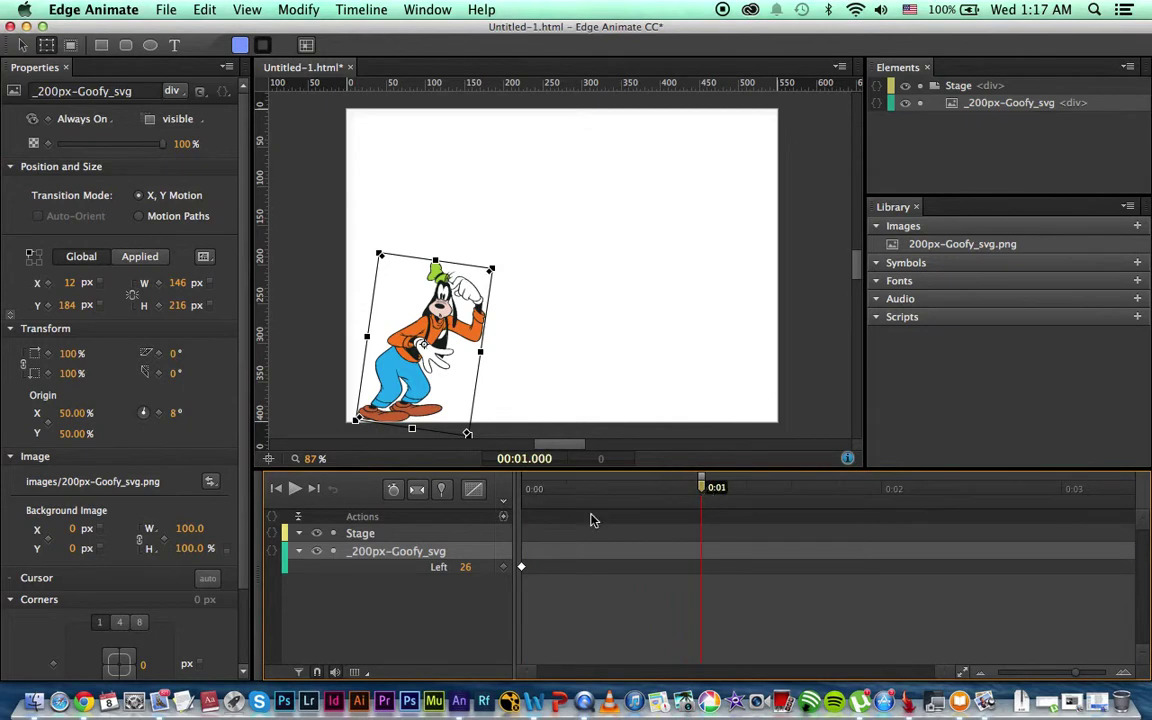
left_click(505, 569)
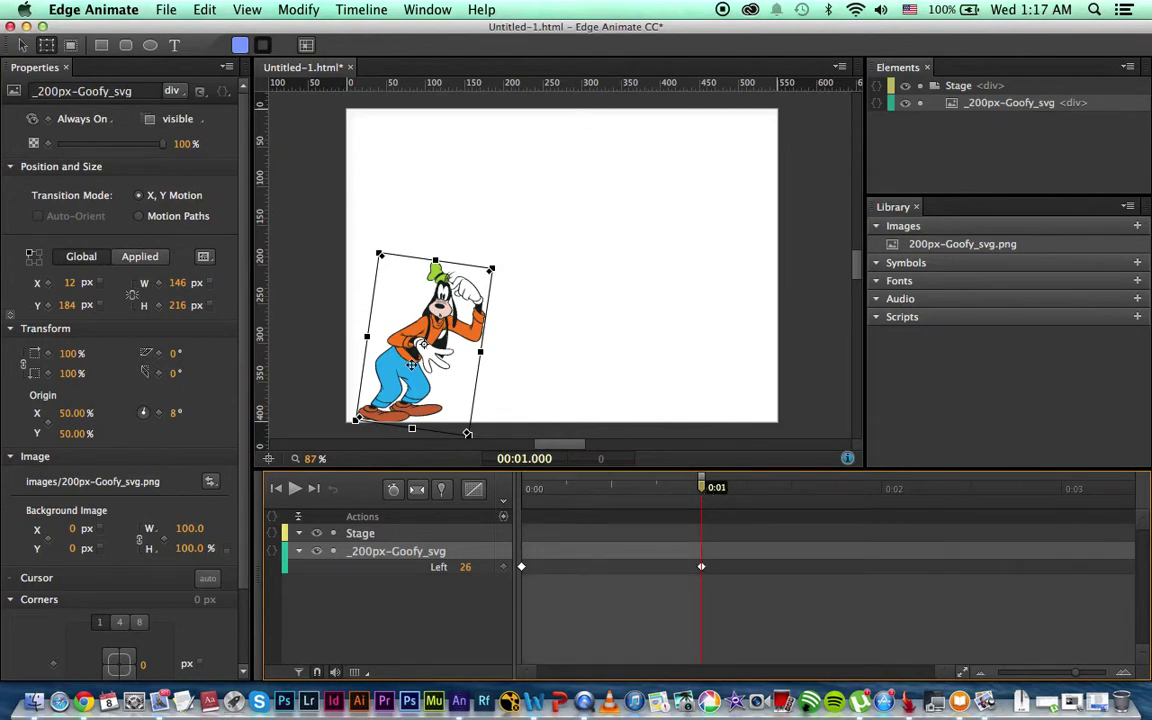
left_click_drag(411, 365, 706, 361)
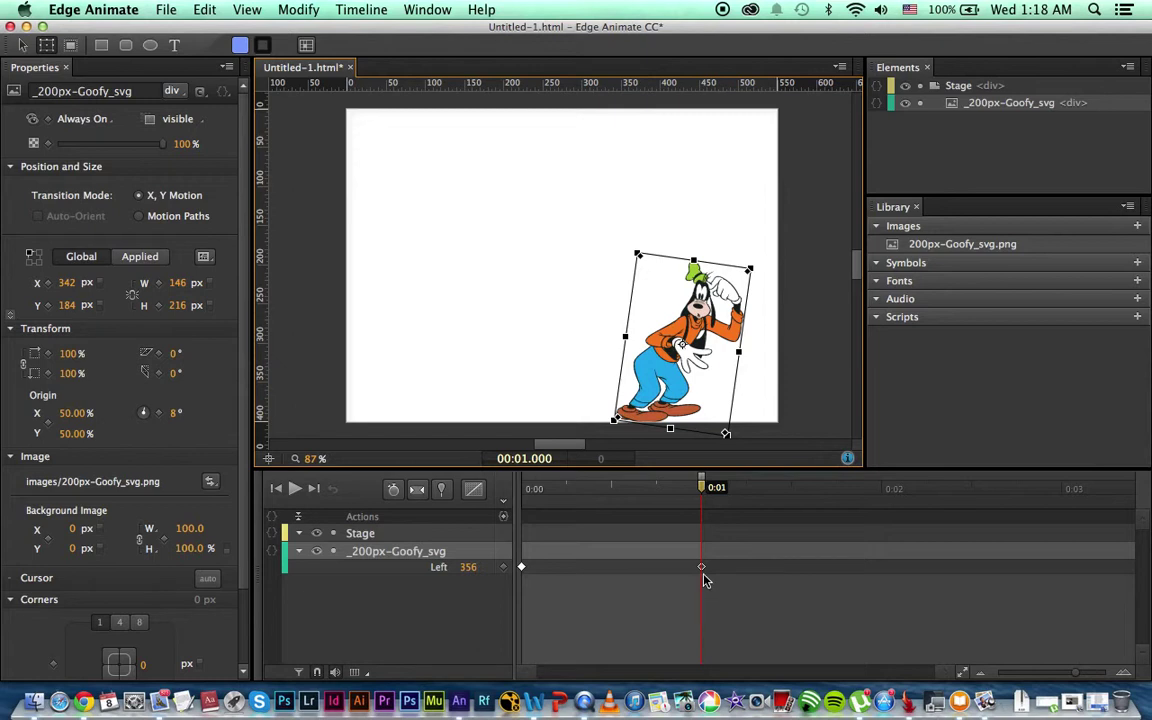
Create a transition between Goofy's 0:00 and 0:01 Left keyframes and preview it
right_click(702, 571)
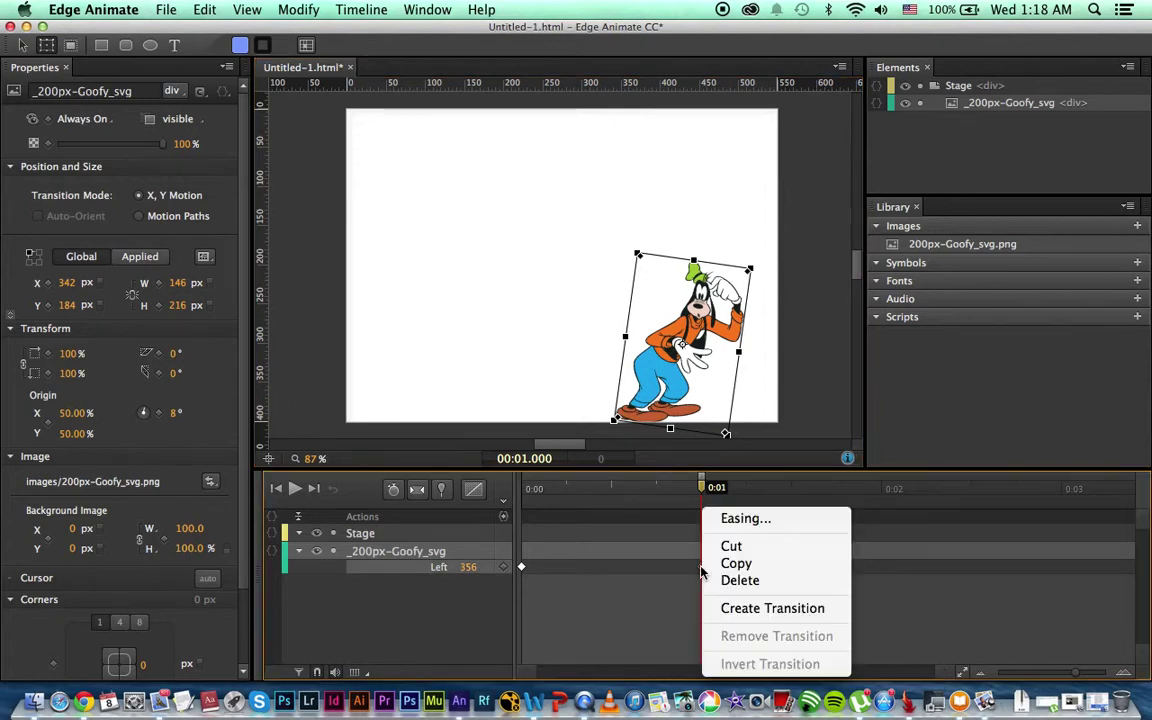
left_click(757, 609)
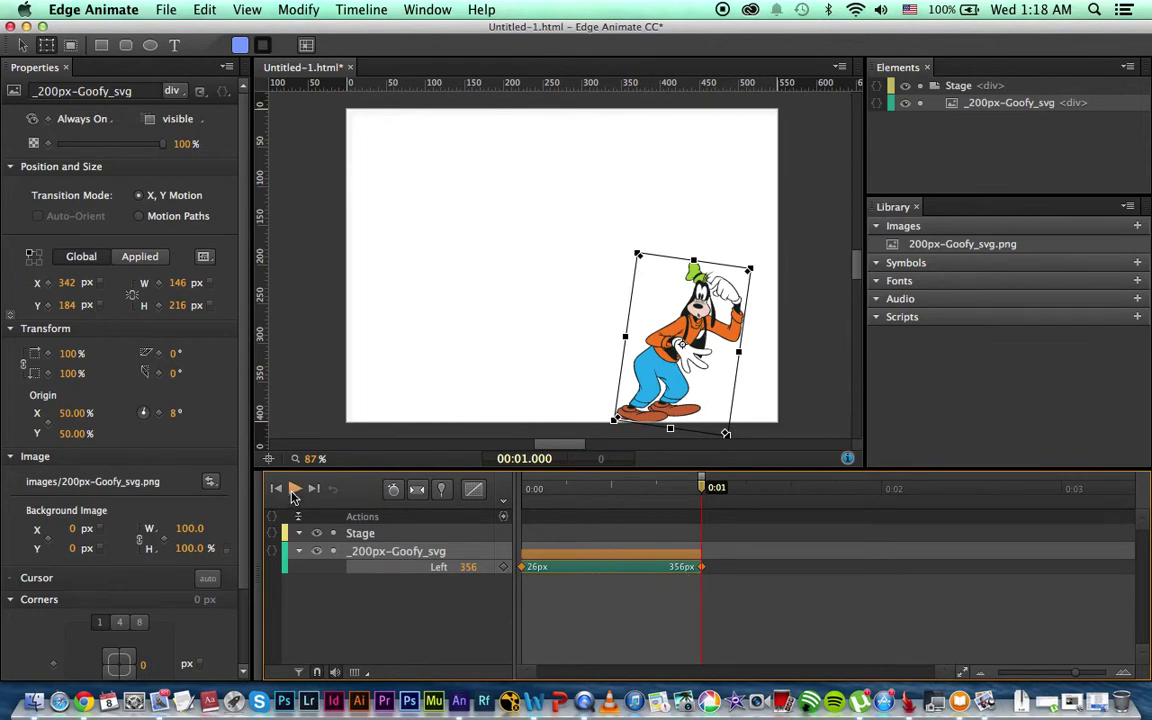
mouse_move(703, 490)
left_mouse_down()
mouse_move(509, 493)
mouse_move(701, 488)
left_mouse_up()
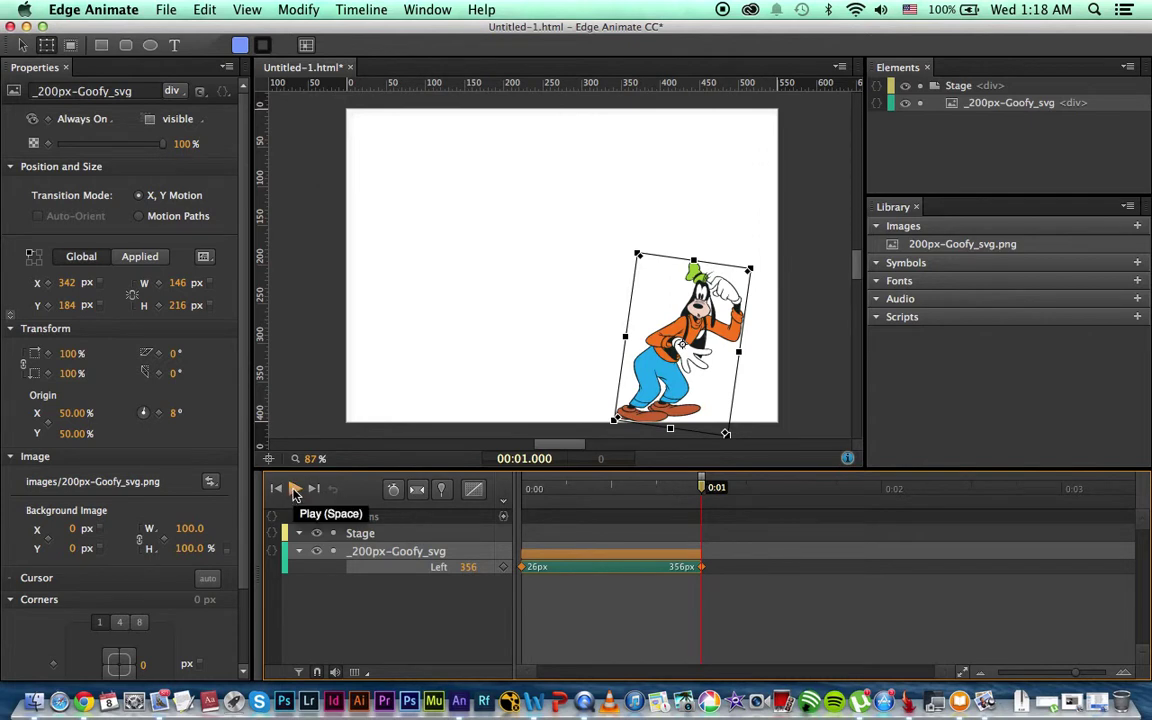
left_click(295, 491)
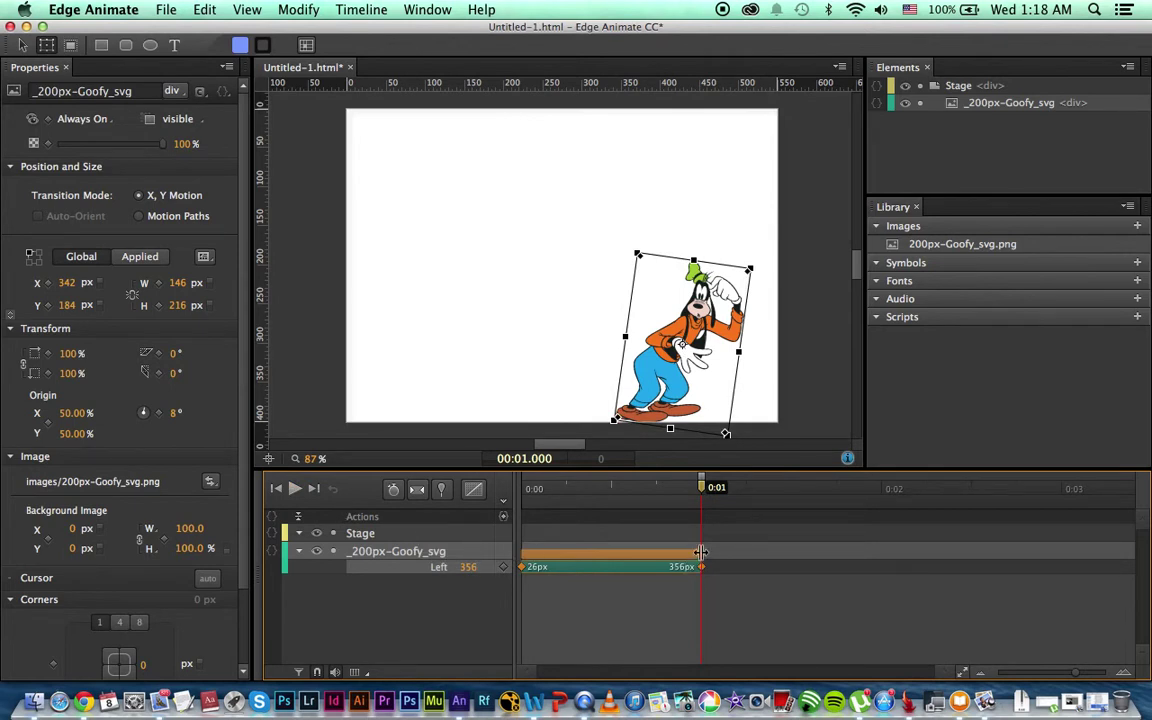
Move the 356 px end keyframe to 0:02 and replay the slide from the start
left_click_drag(701, 552, 875, 542)
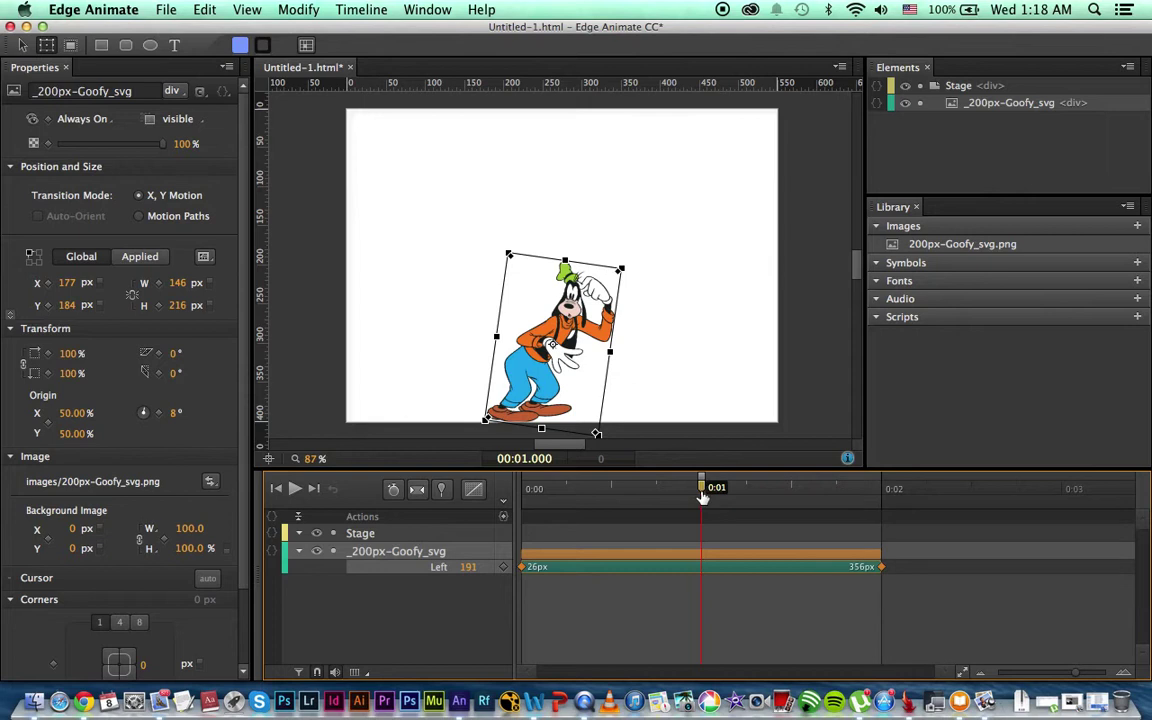
left_click_drag(701, 489, 508, 479)
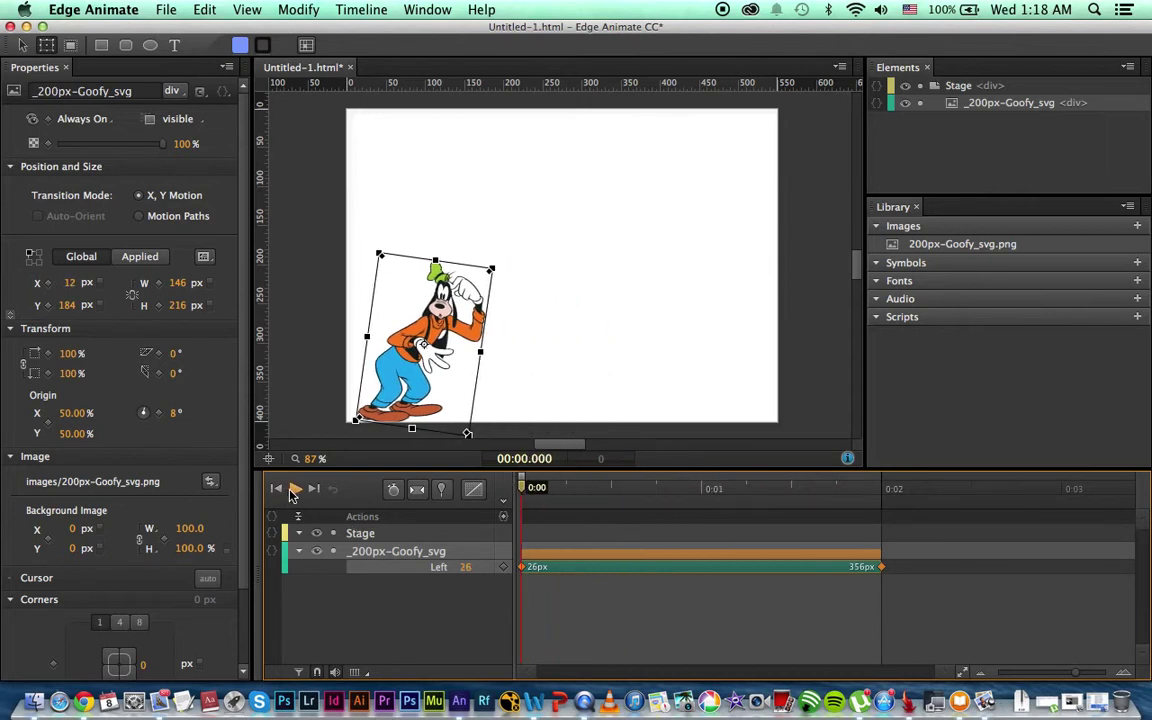
left_click(294, 489)
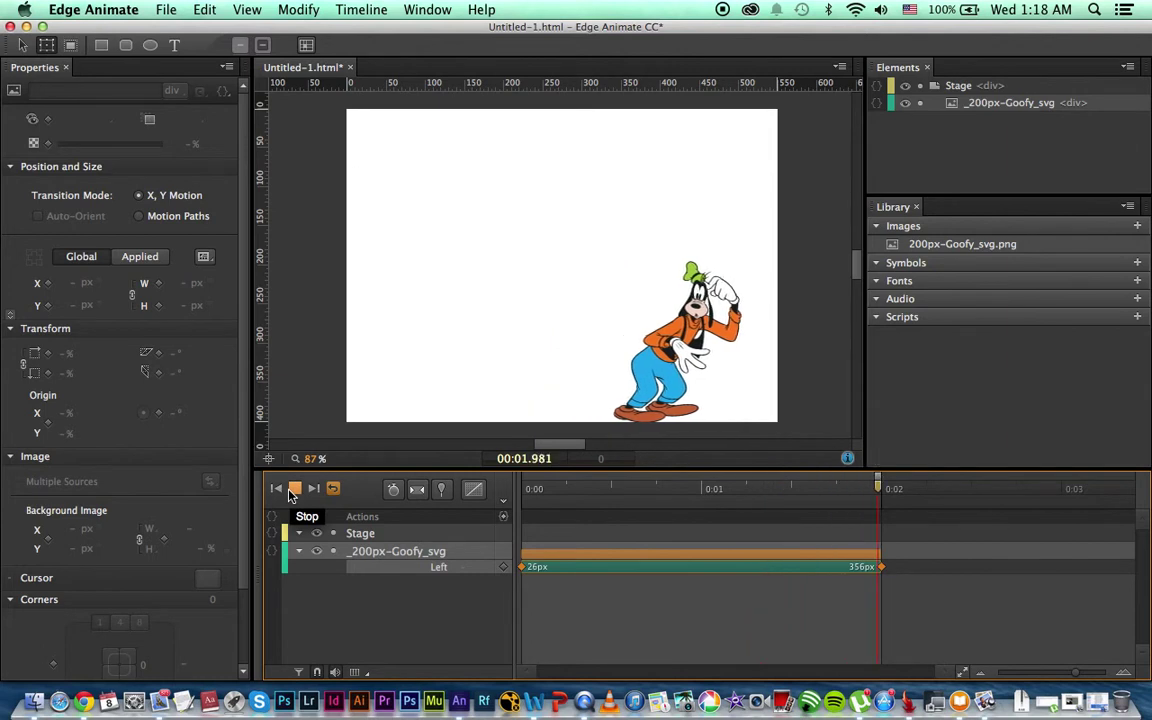
At 0:00, add an Opacity keyframe for Goofy set to 0%
left_click_drag(830, 488, 521, 488)
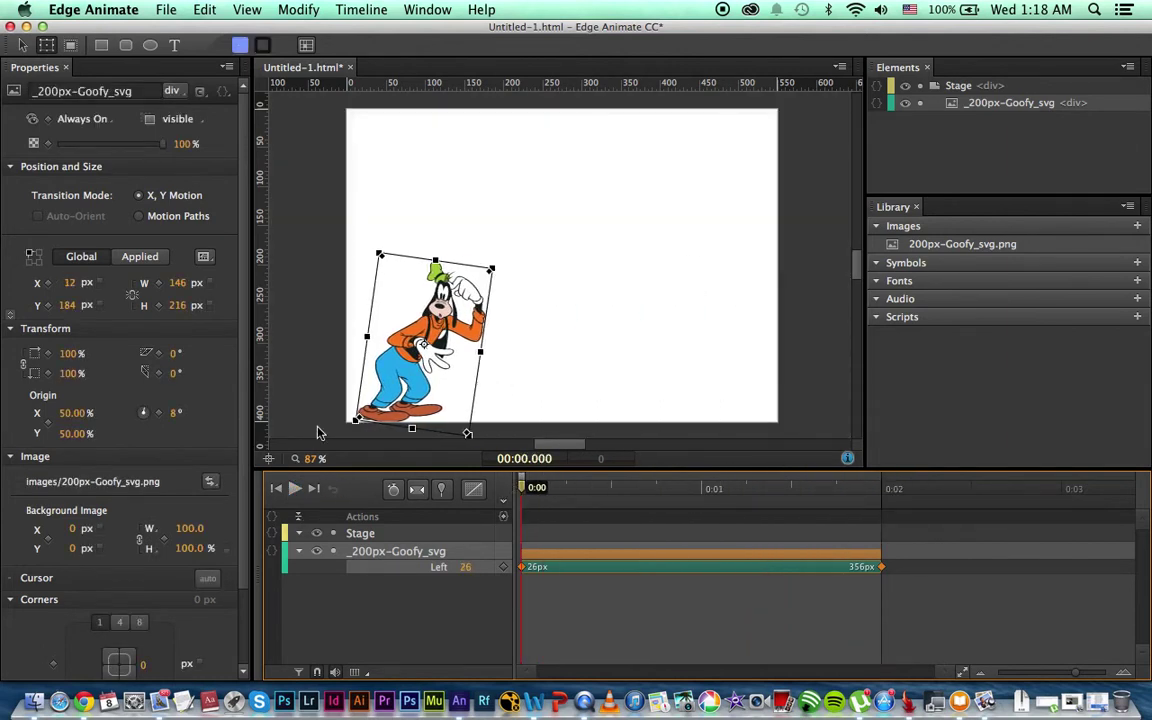
left_click(48, 144)
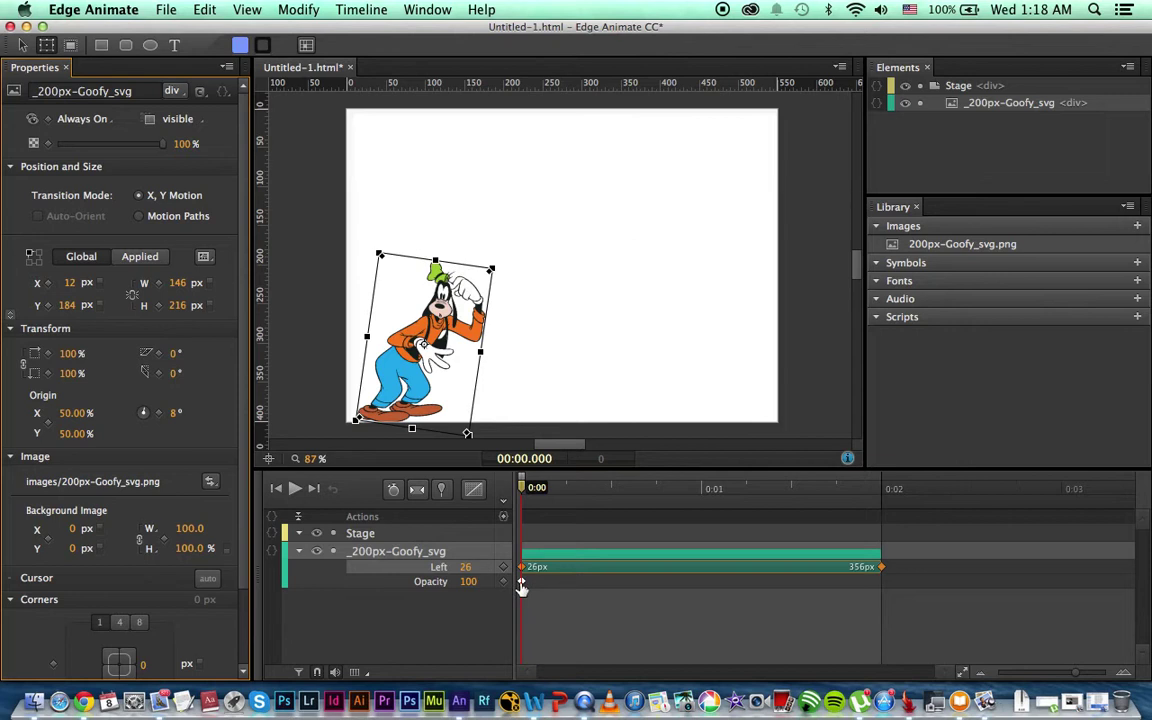
left_click_drag(468, 581, 334, 526)
left_click_drag(521, 487, 557, 487)
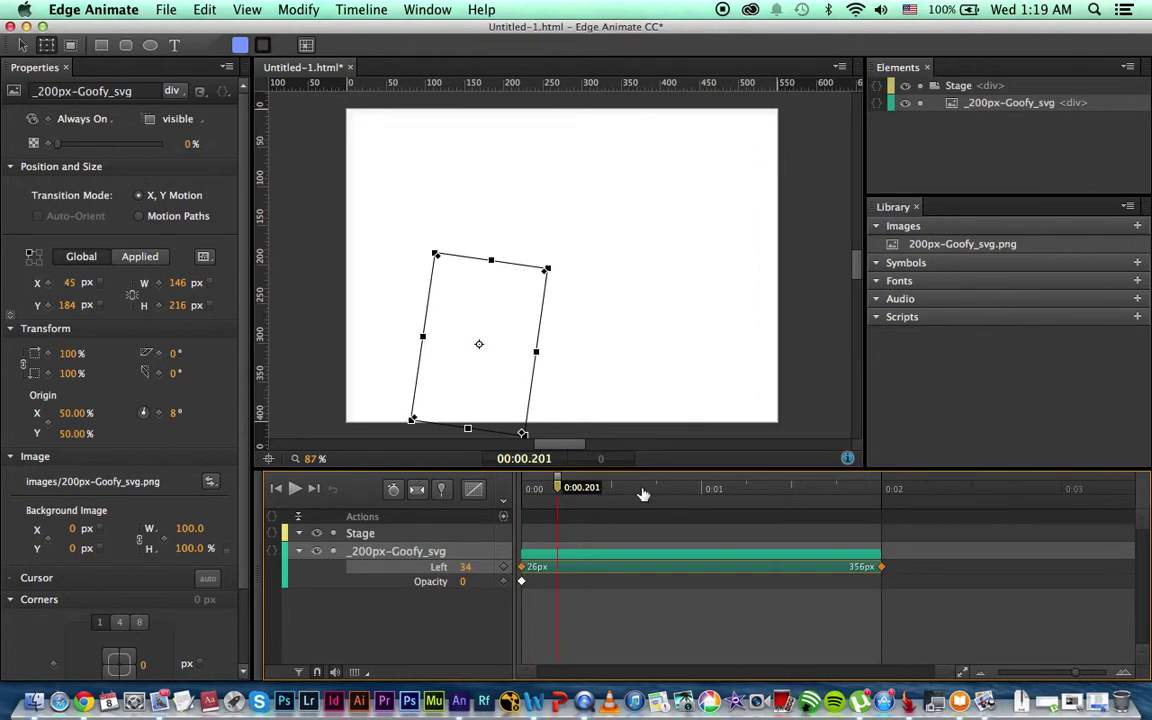
Add a 100% Opacity keyframe at 0:02 and create a transition between the keyframes
left_click_drag(643, 494, 882, 490)
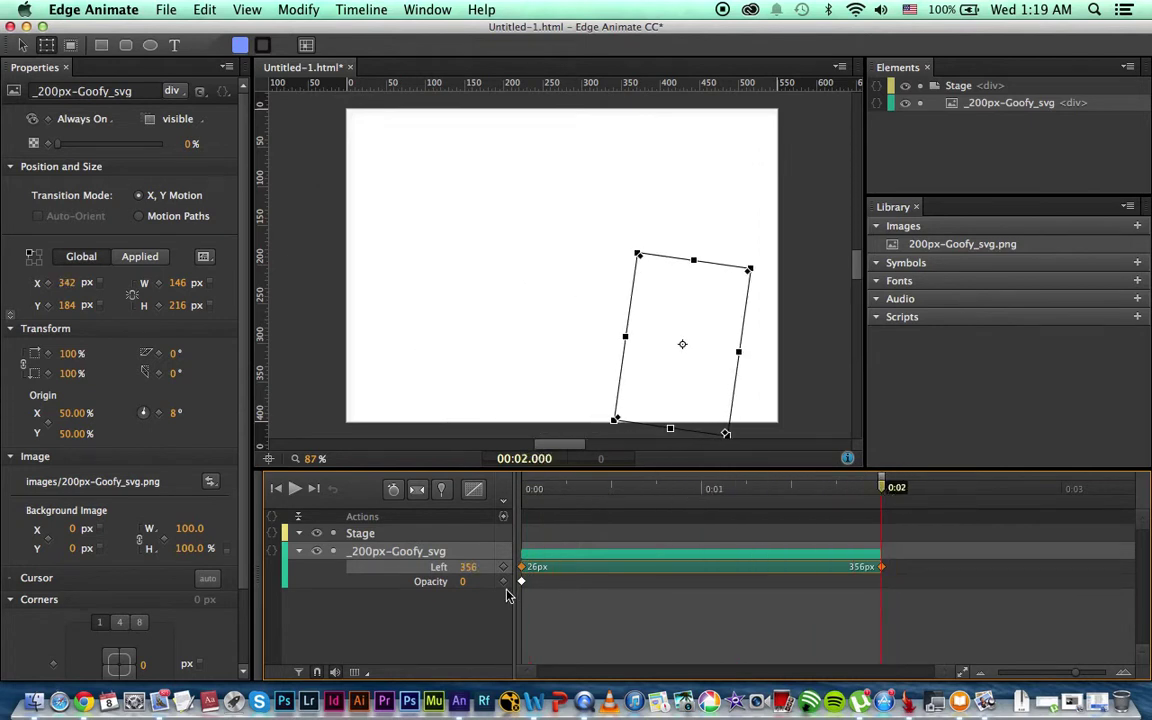
left_click(504, 581)
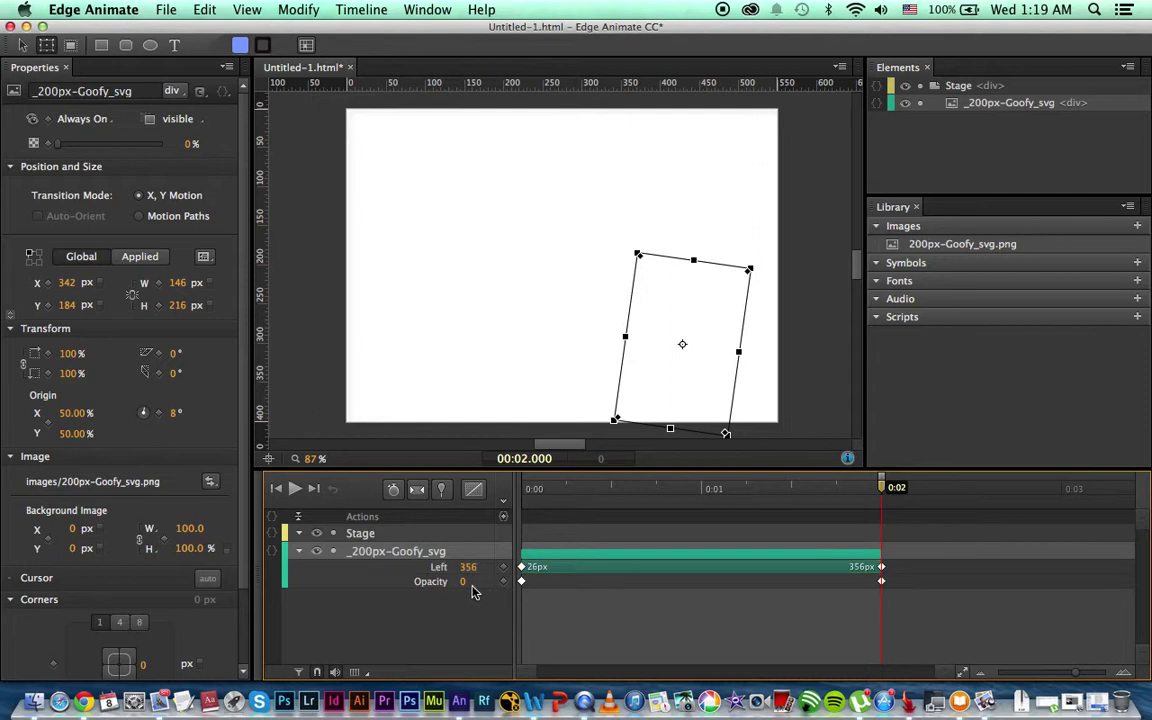
left_click_drag(464, 588, 556, 581)
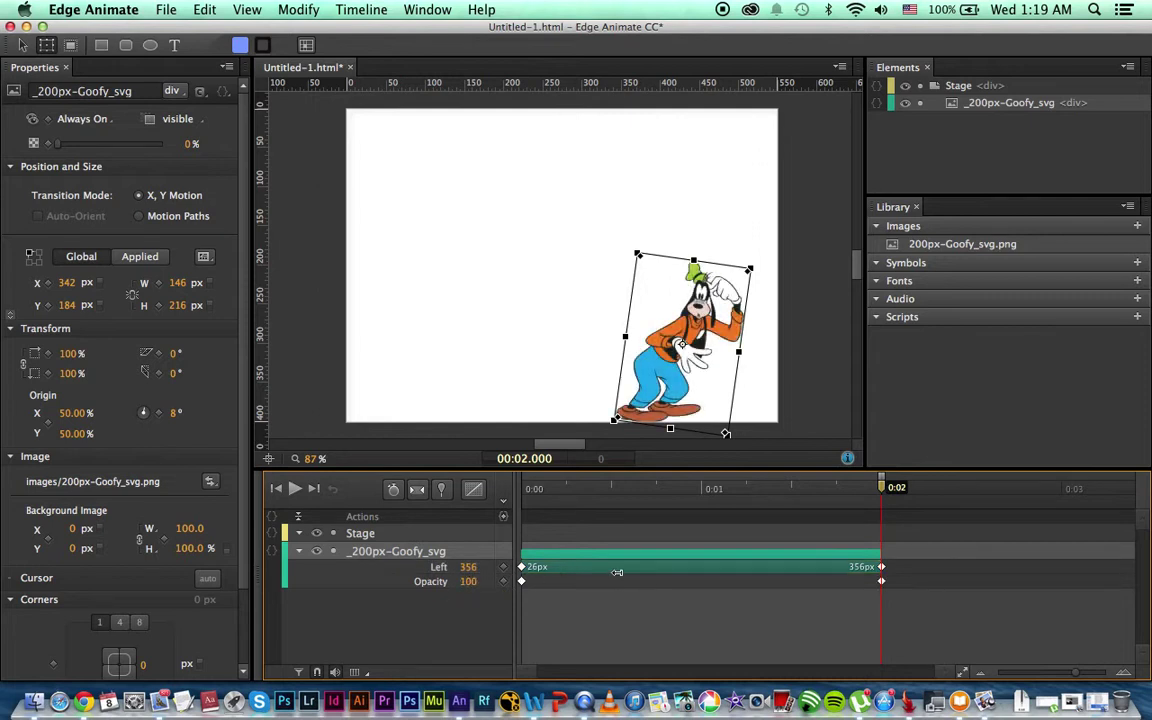
right_click(883, 586)
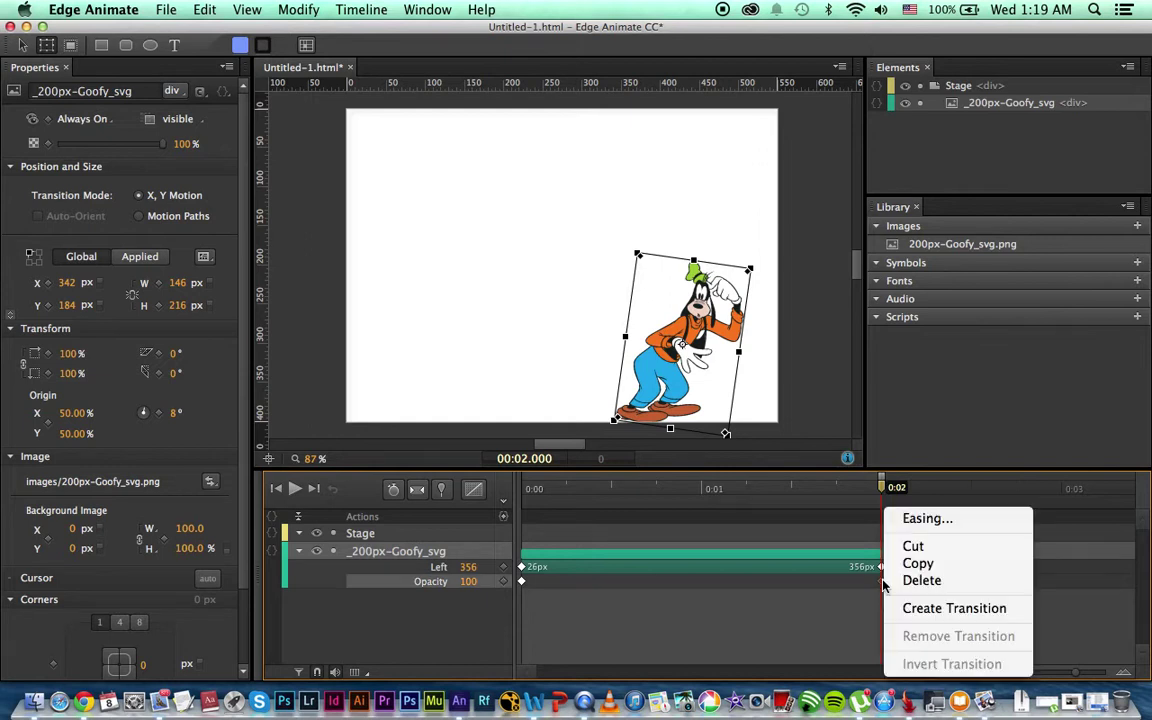
left_click(918, 609)
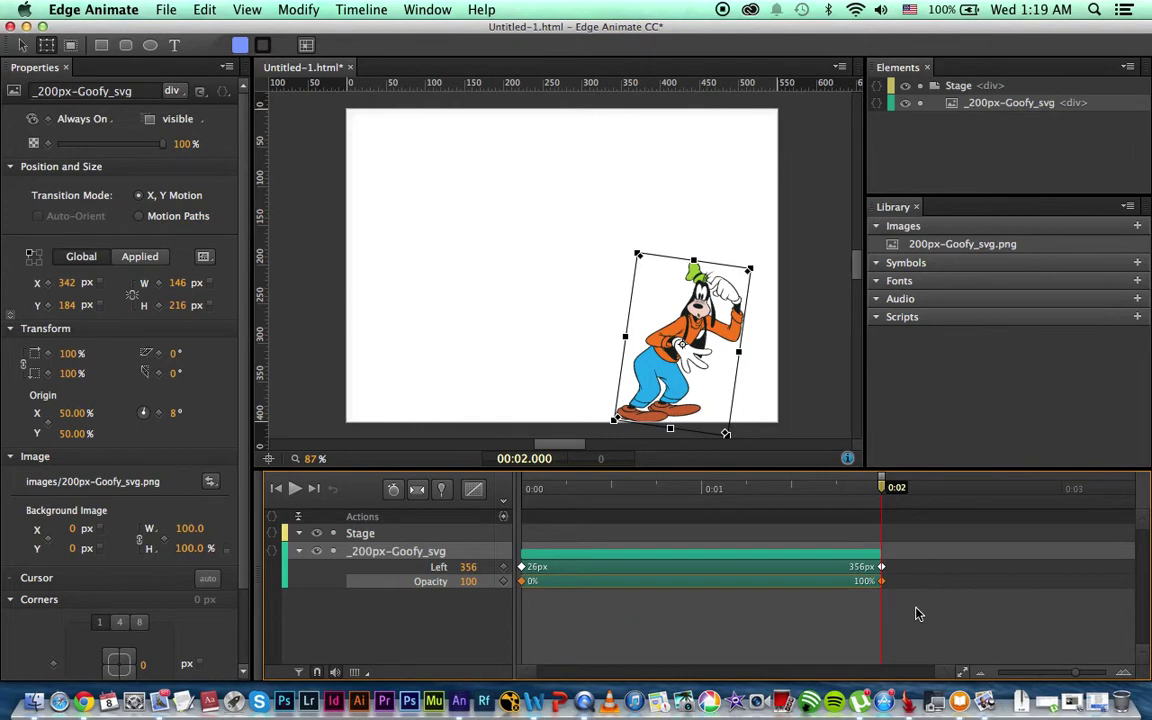
Apply Ease Out Quad easing to Goofy's transitions, play the animation, then deselect Goofy
left_click(295, 490)
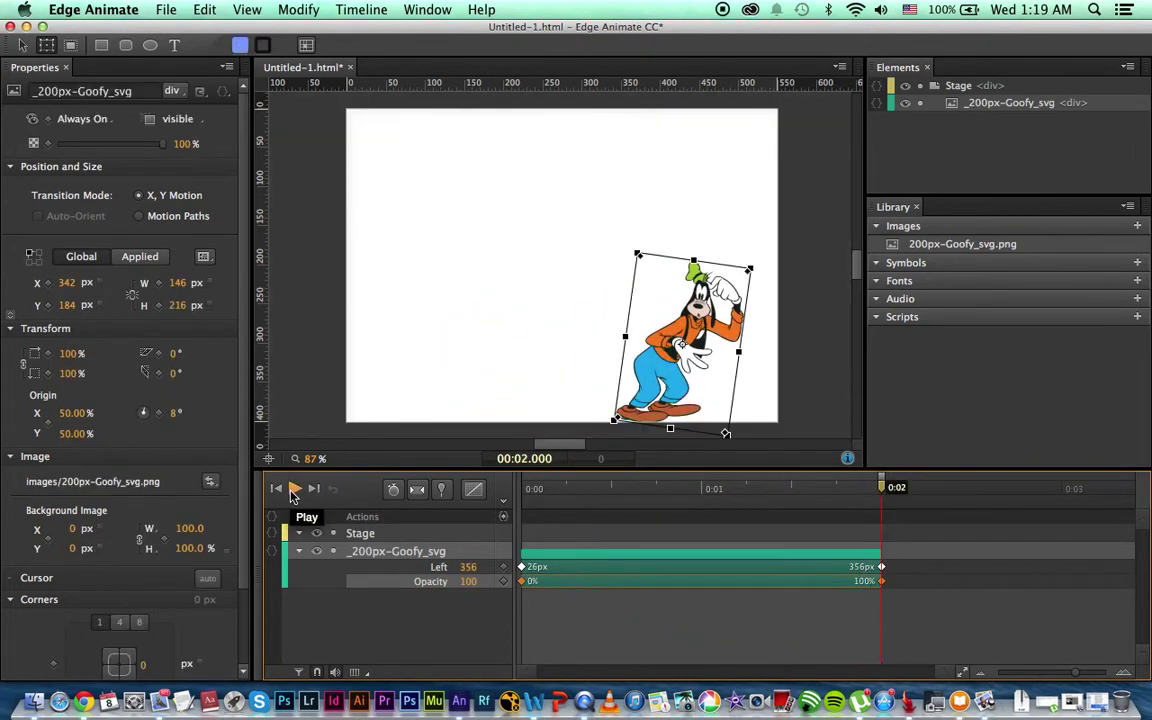
left_click(293, 490)
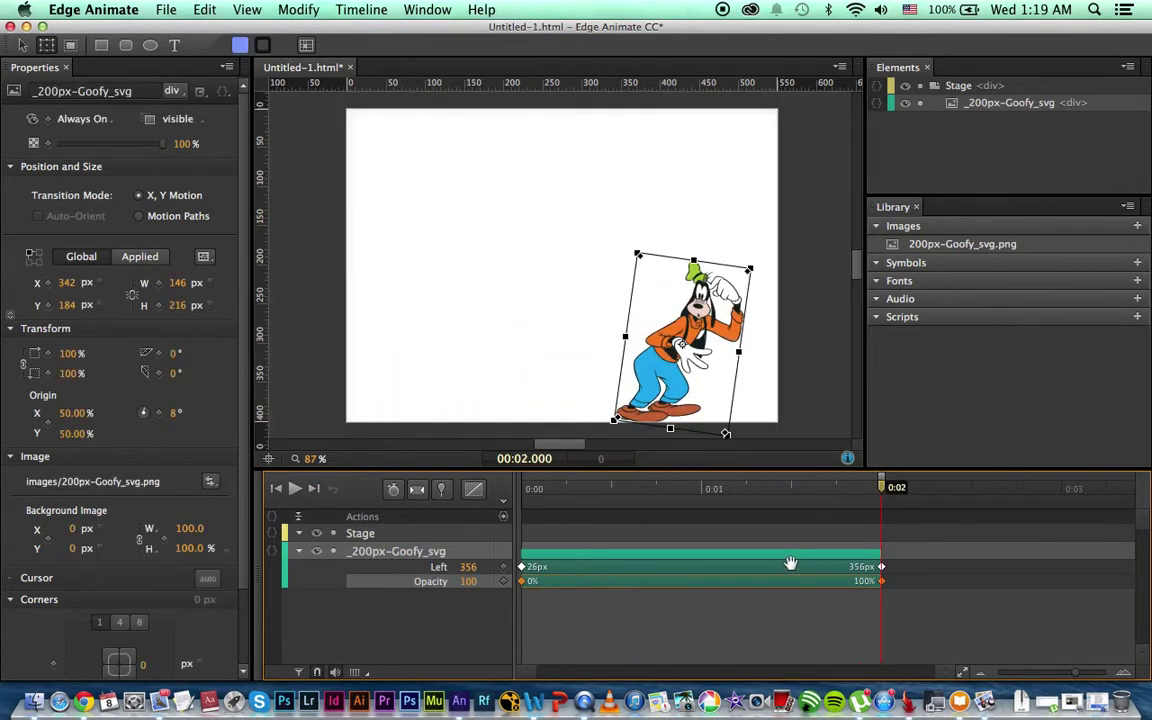
left_click(472, 490)
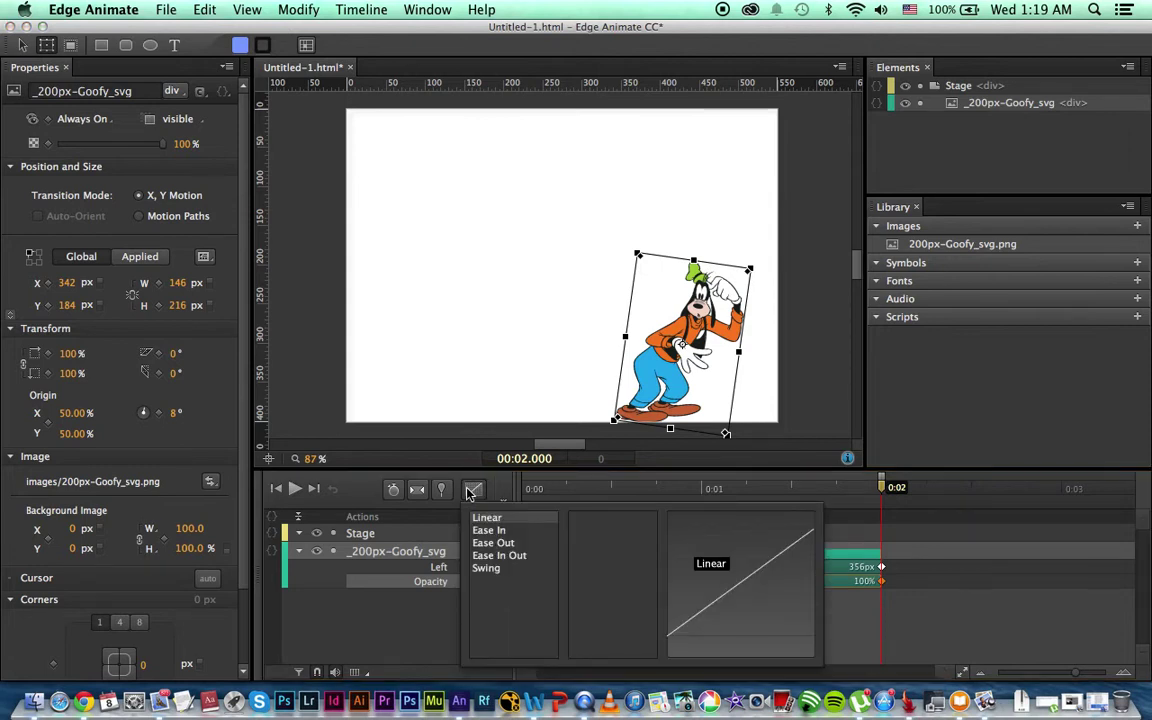
left_click(487, 543)
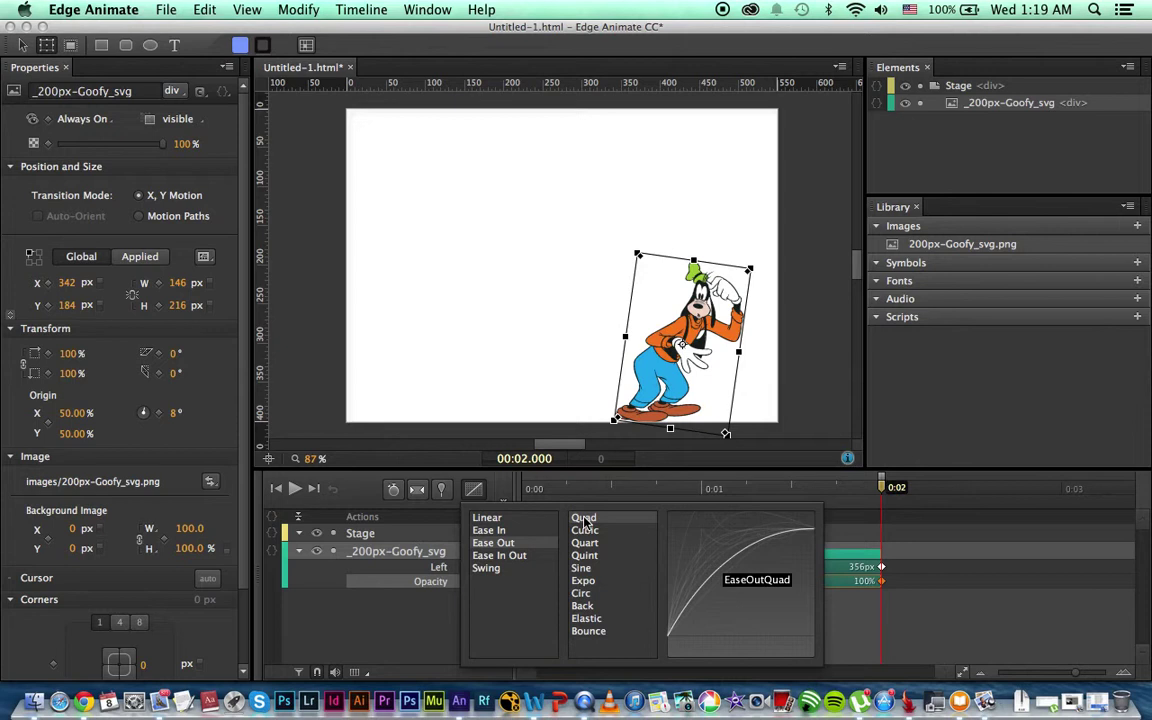
left_click(425, 445)
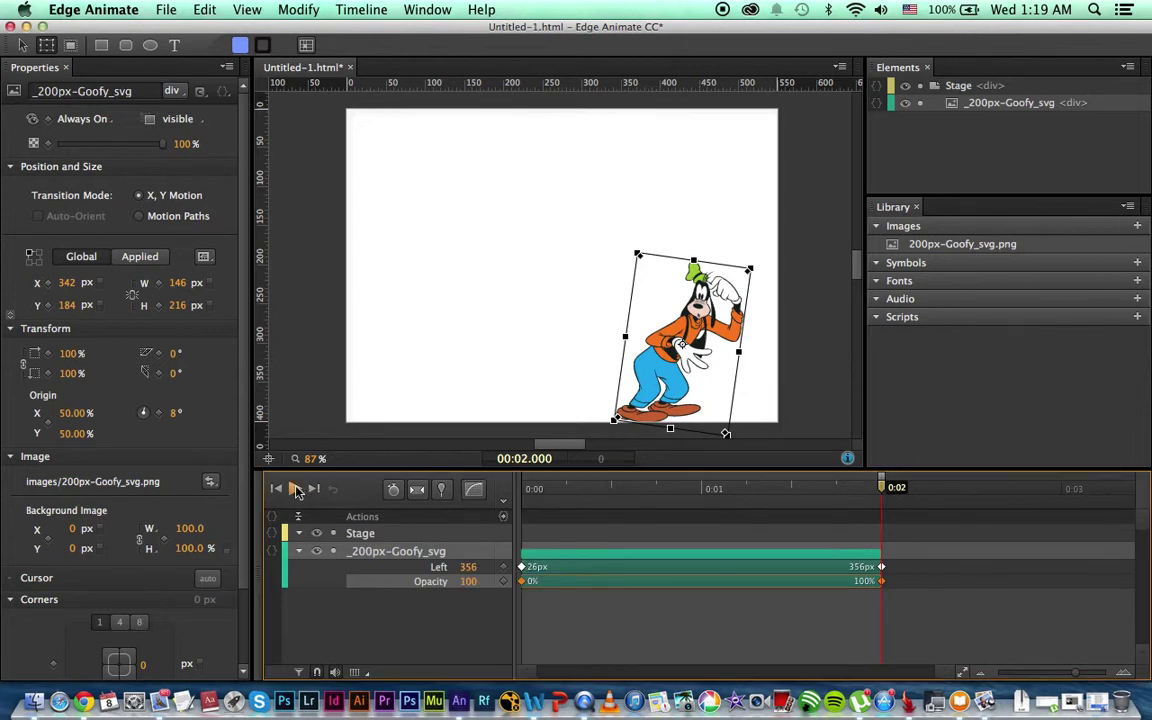
left_click(295, 490)
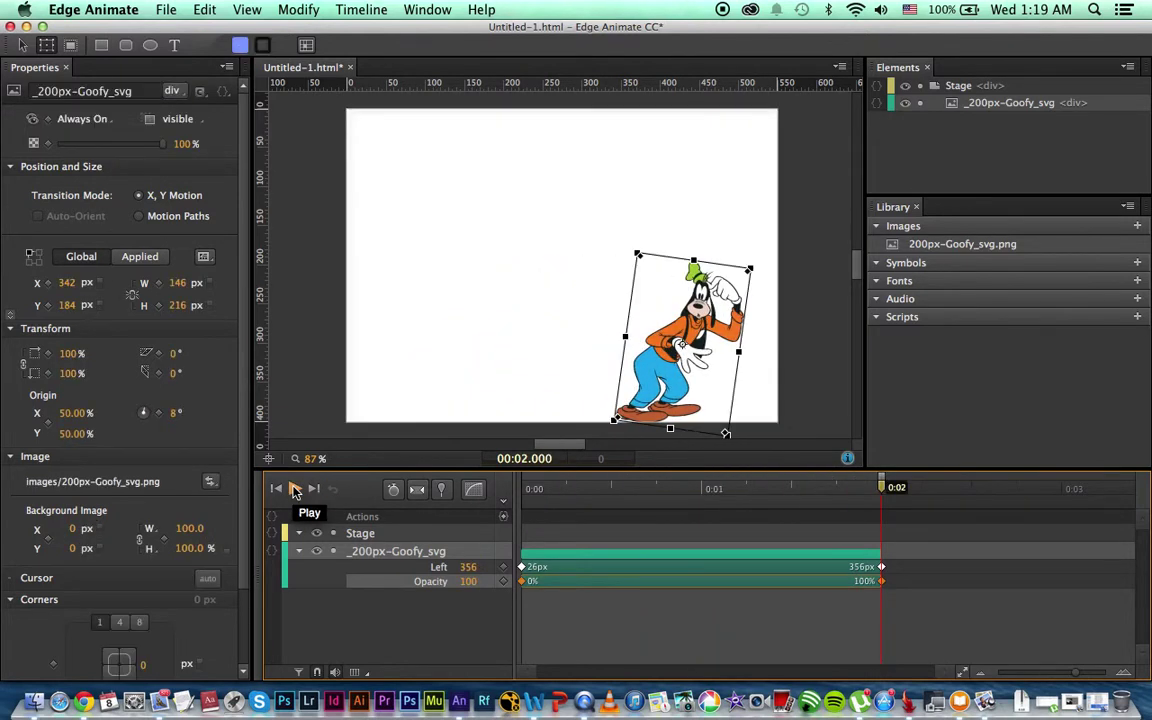
left_click(372, 330)
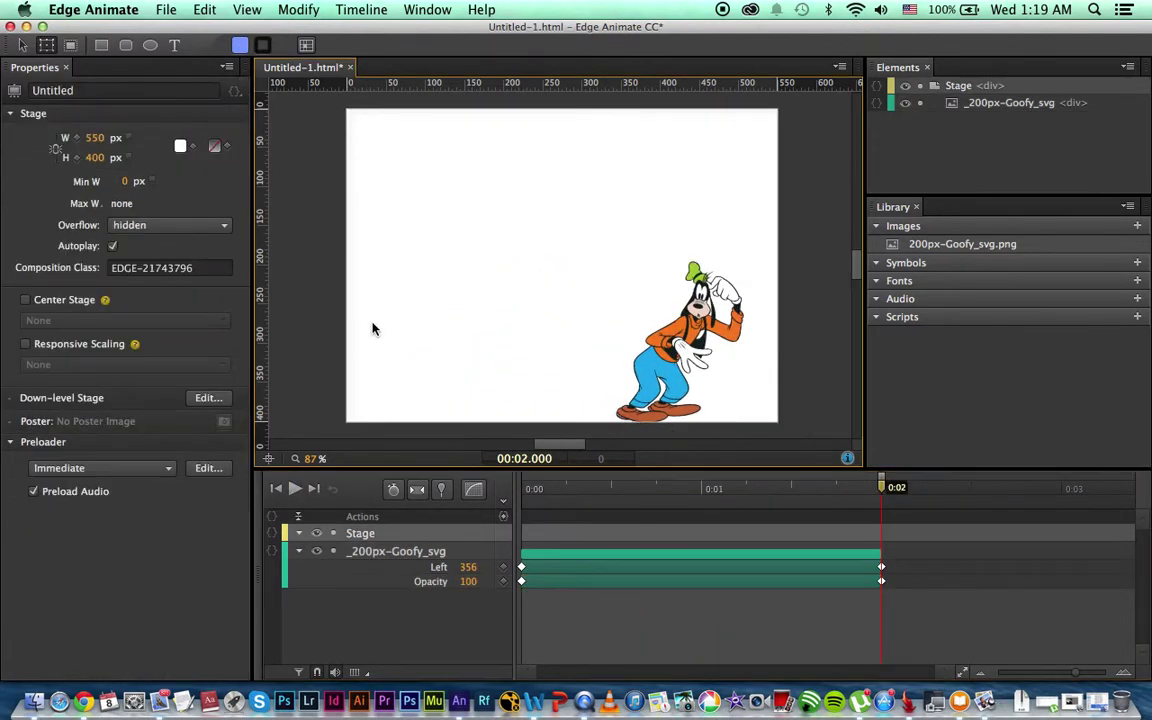